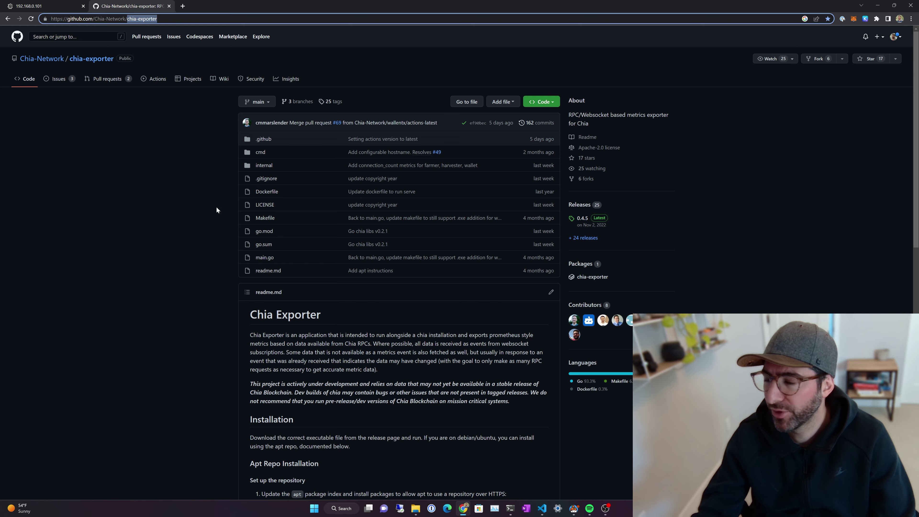
Step: Update apt package lists and install the prerequisites using the README's command
scroll(443, 300, down, 8)
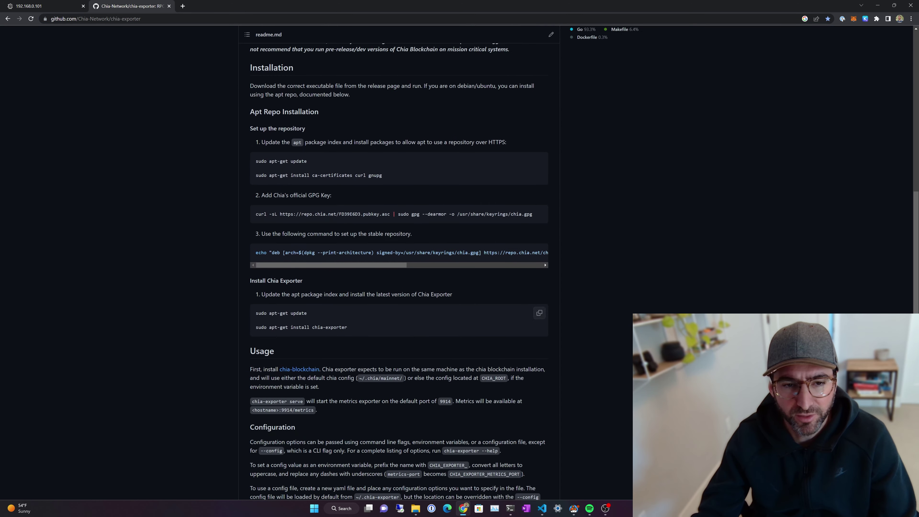
scroll(409, 307, up, 4)
scroll(409, 307, down, 3)
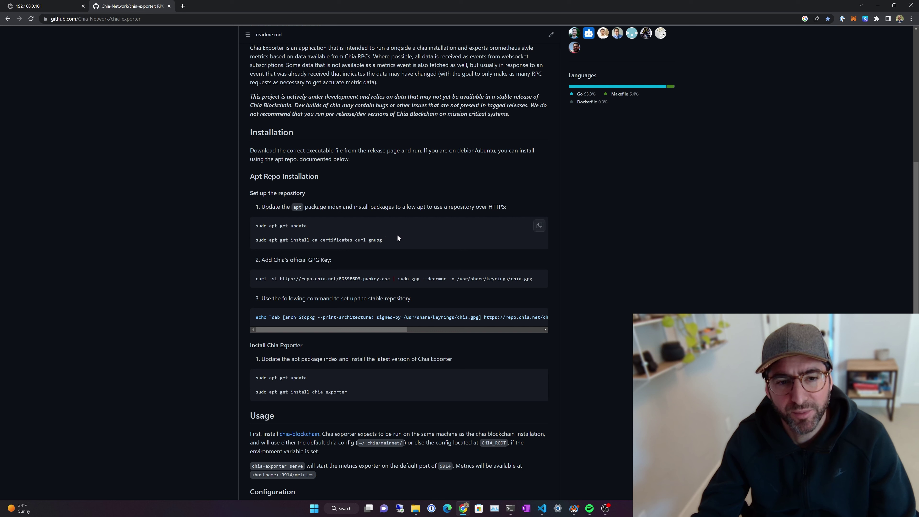
click(539, 225)
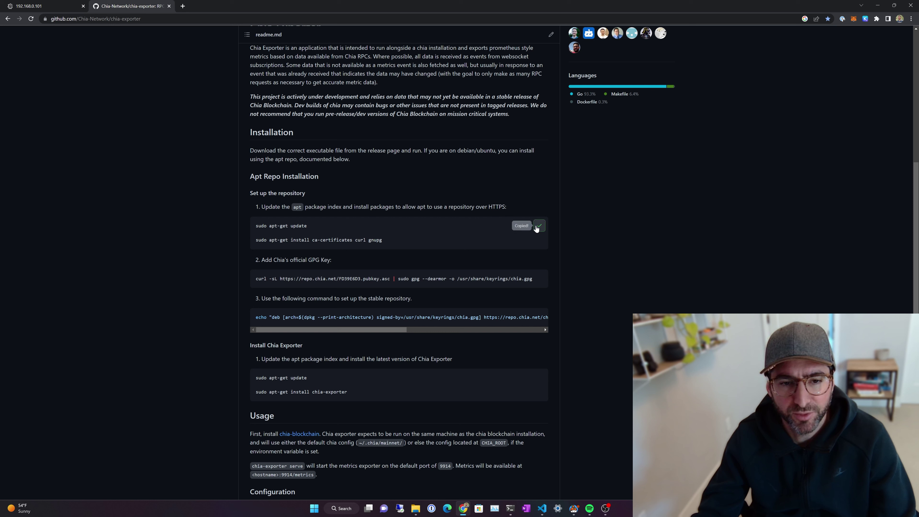
click(517, 508)
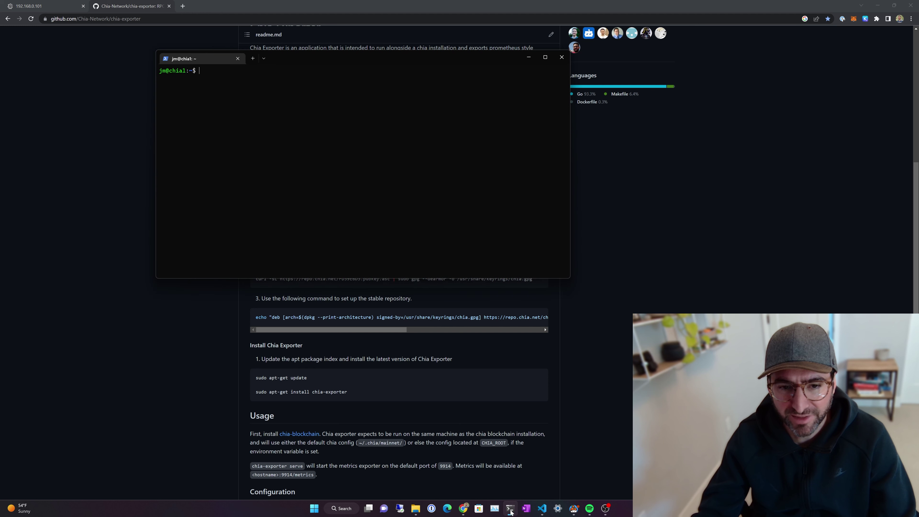
key(ctrl+v)
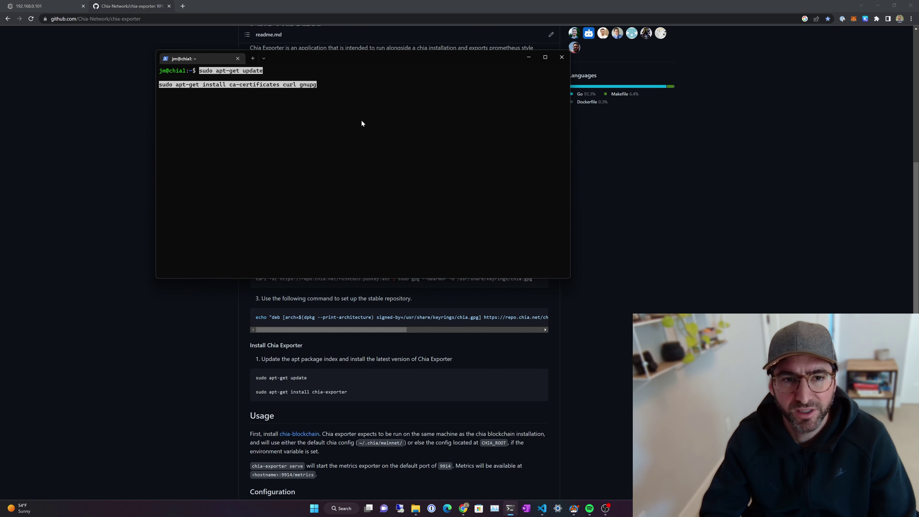
key(Return)
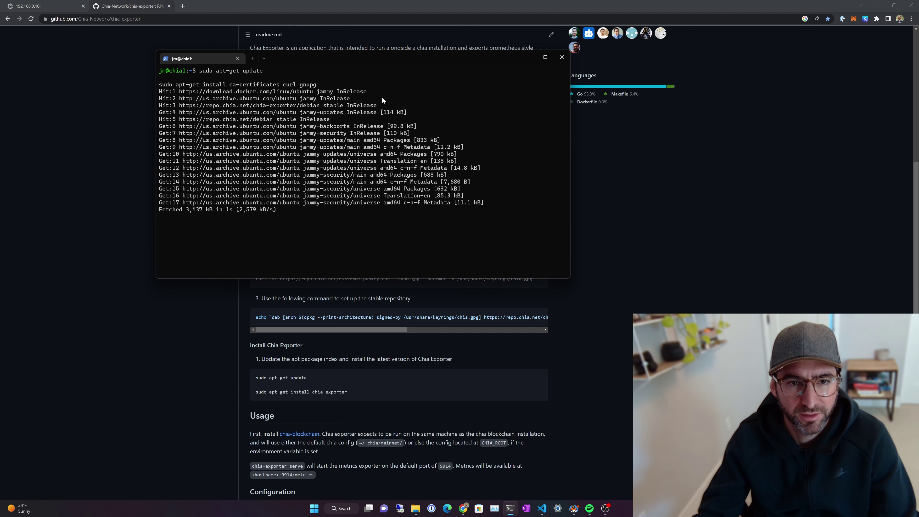
Step: Add Chia's GPG signing key, answering y to overwrite the existing key file
click(696, 269)
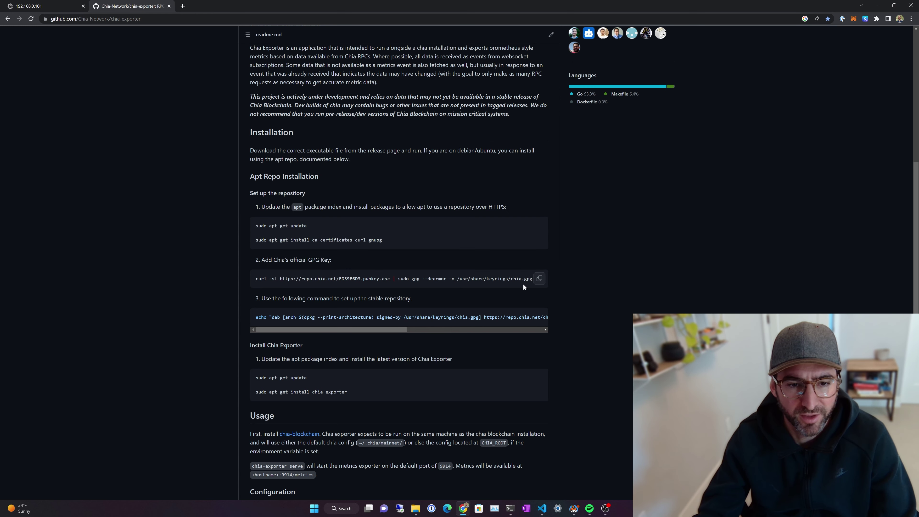
click(539, 278)
click(510, 508)
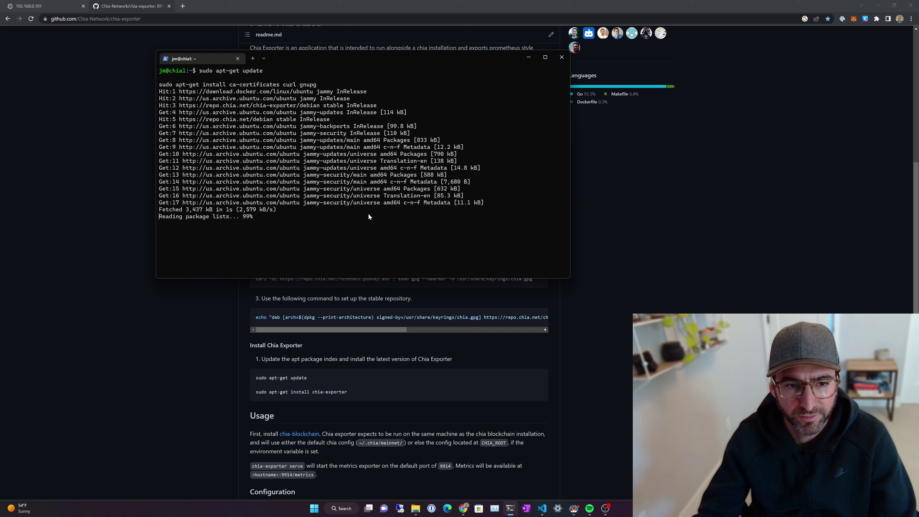
key(ctrl+v)
key(Return)
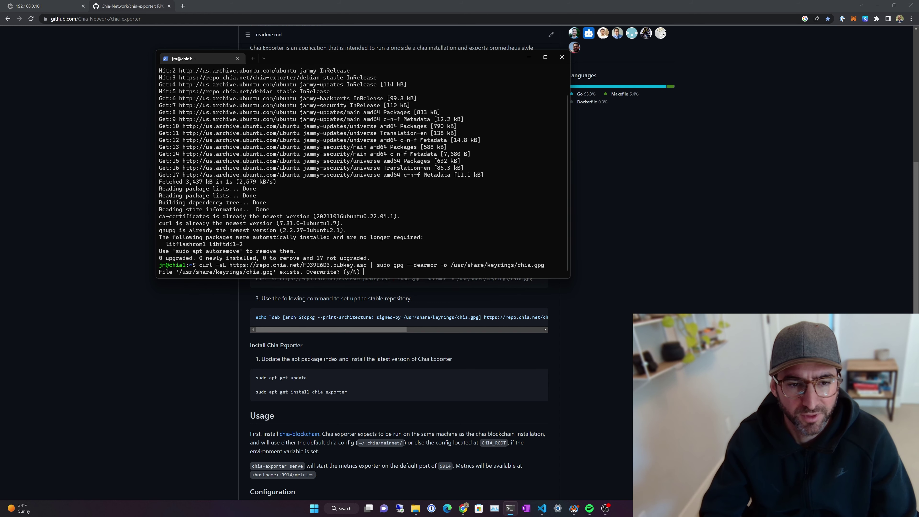
text(y)
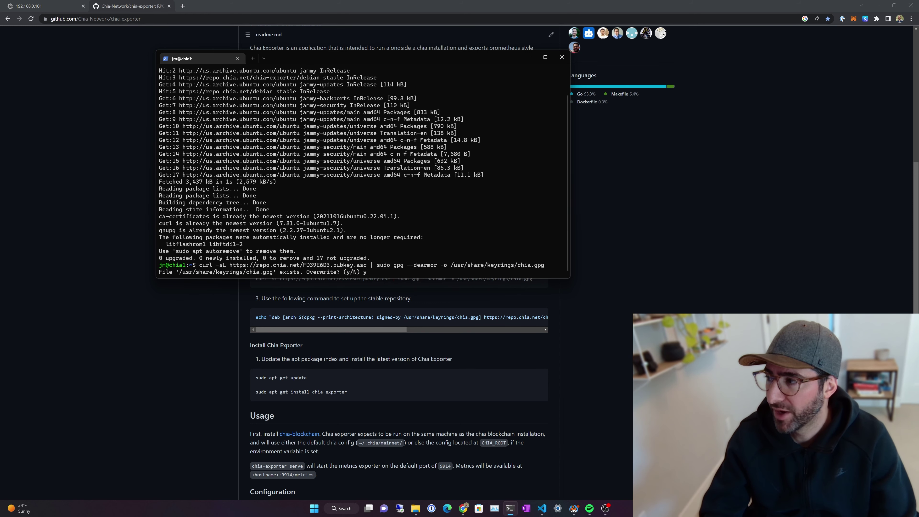
key(Return)
Step: Add the Chia apt repository and install the chia-exporter 0.4.5 package
click(154, 372)
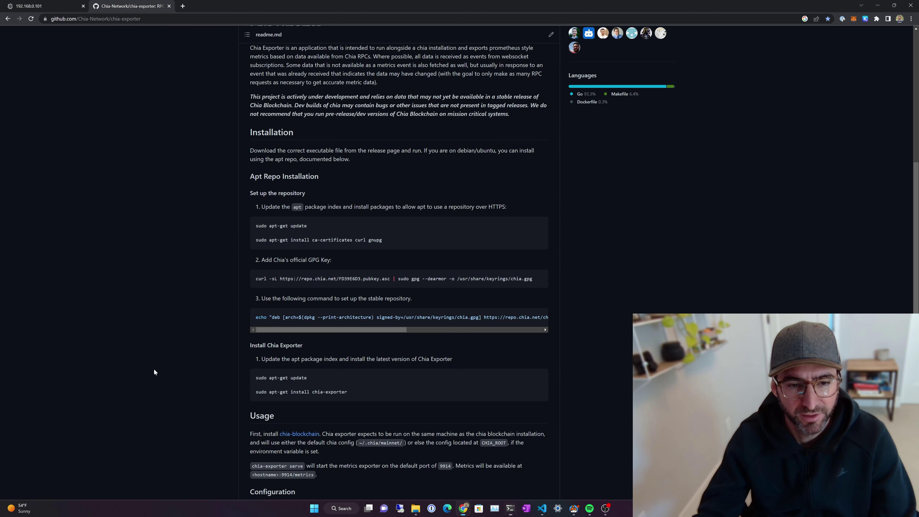
click(539, 317)
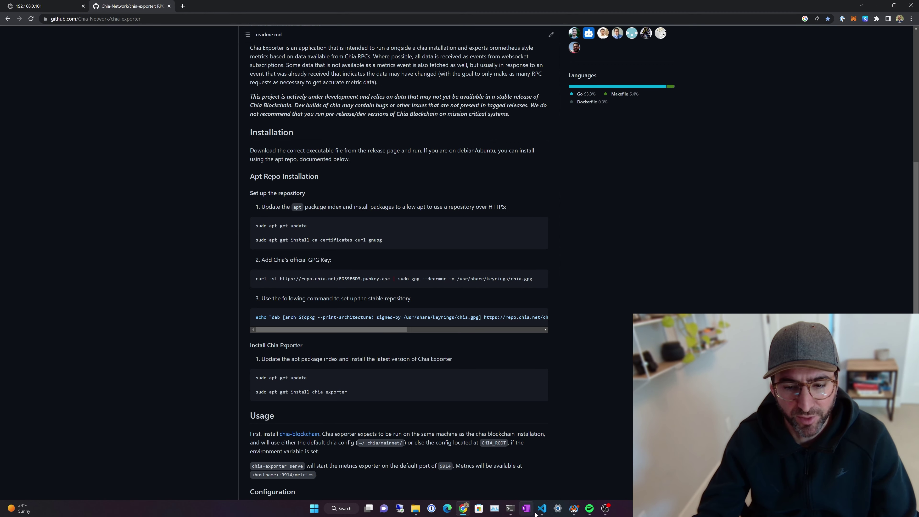
click(511, 508)
key(ctrl+v)
key(Return)
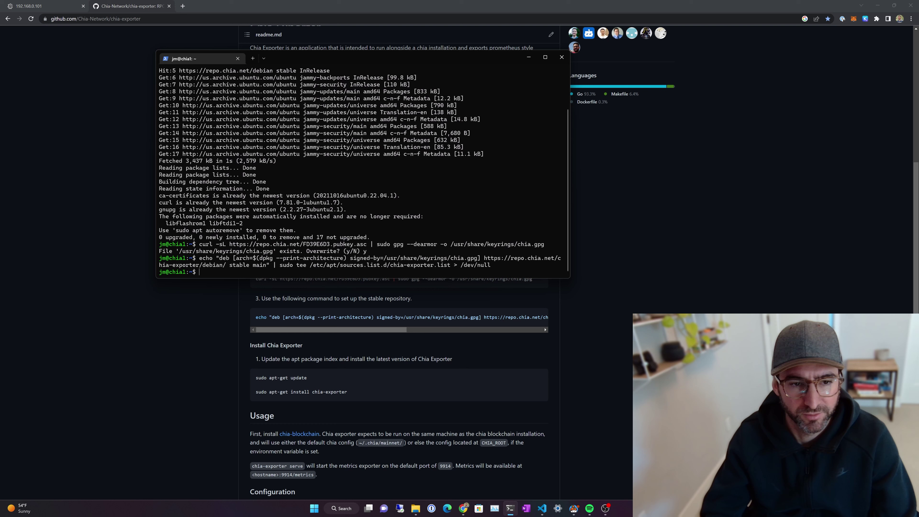
click(510, 508)
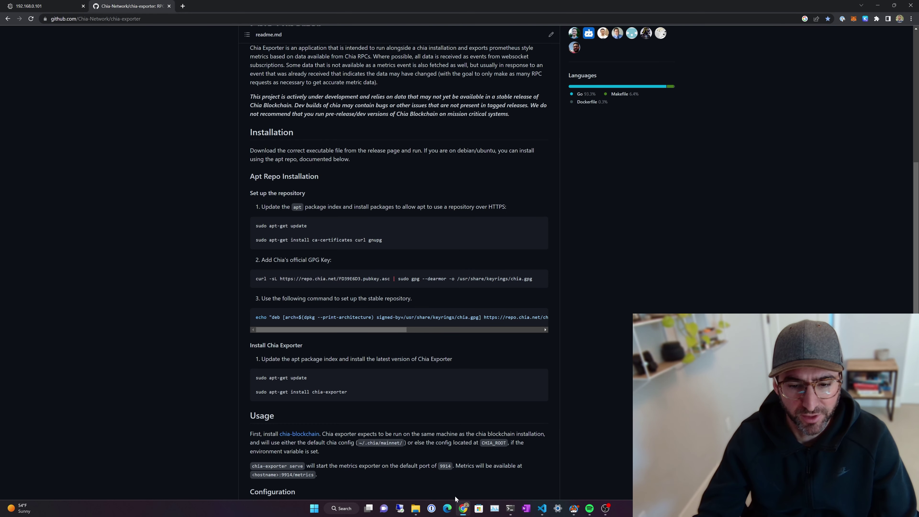
click(510, 508)
key(ctrl+v)
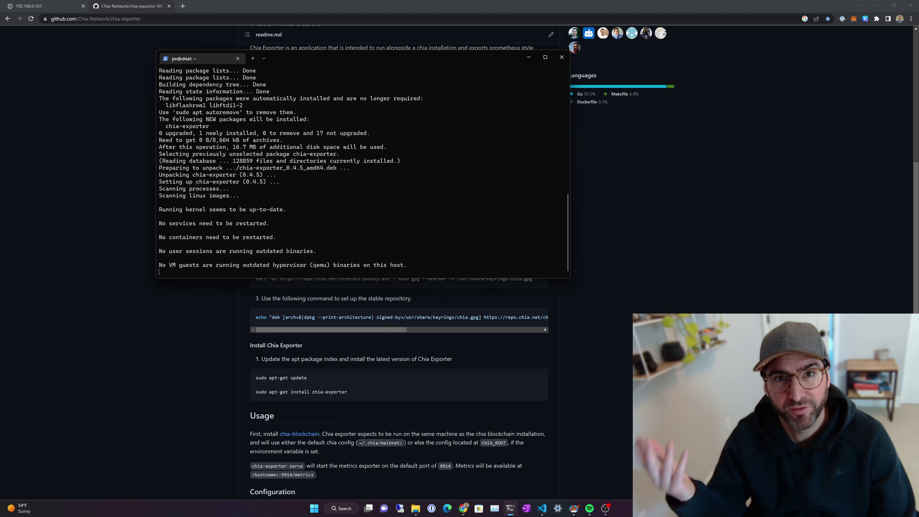
Step: Run chia farm summary and confirm status Farming with 40 plots totalling 3.959 TiB
text(chia)
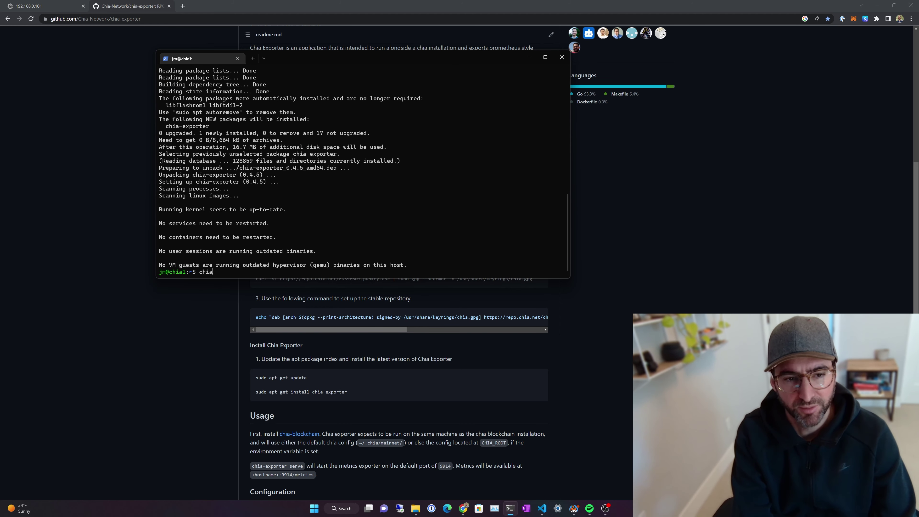
text( farm summary)
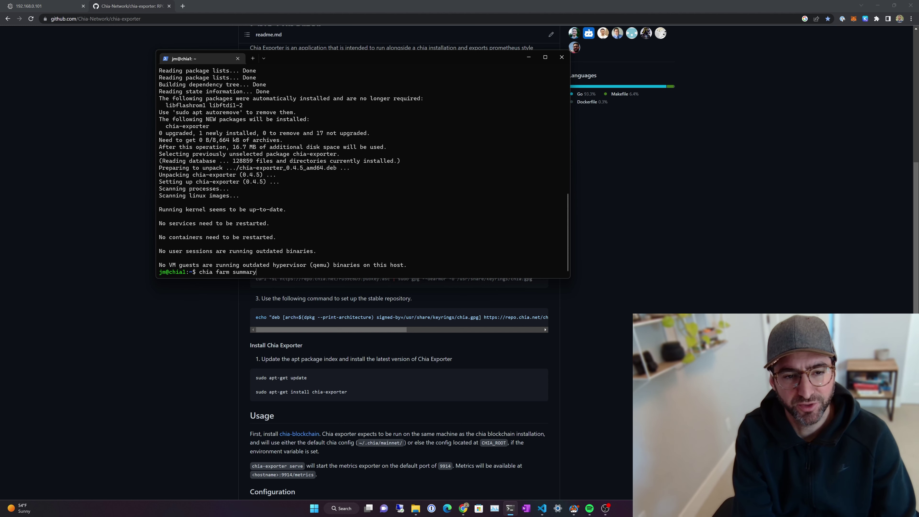
key(Return)
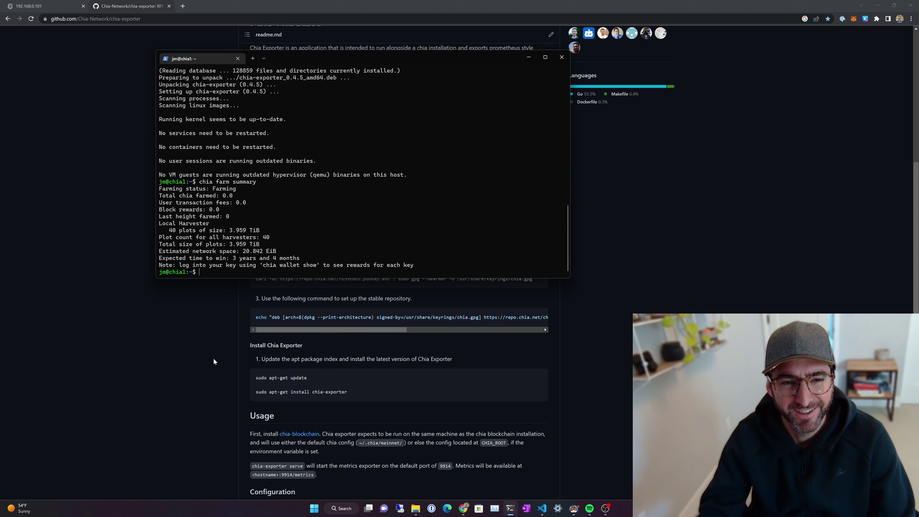
click(542, 508)
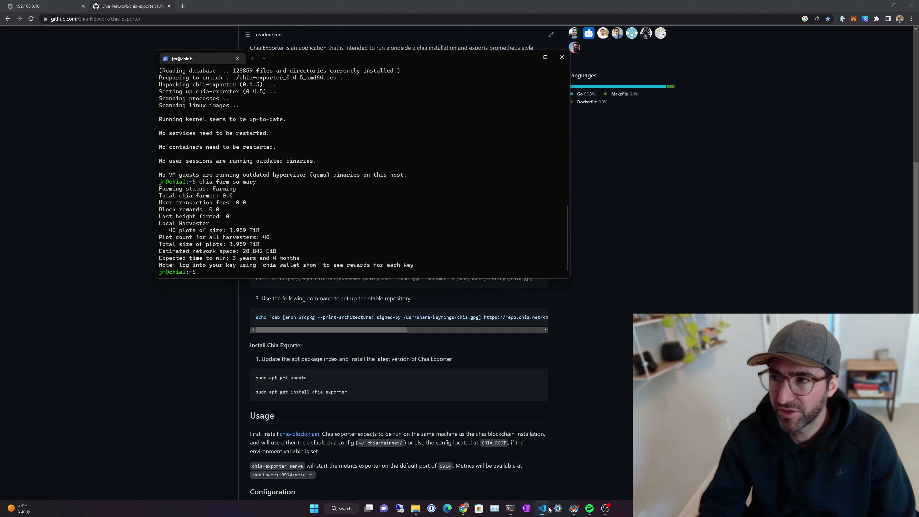
click(402, 161)
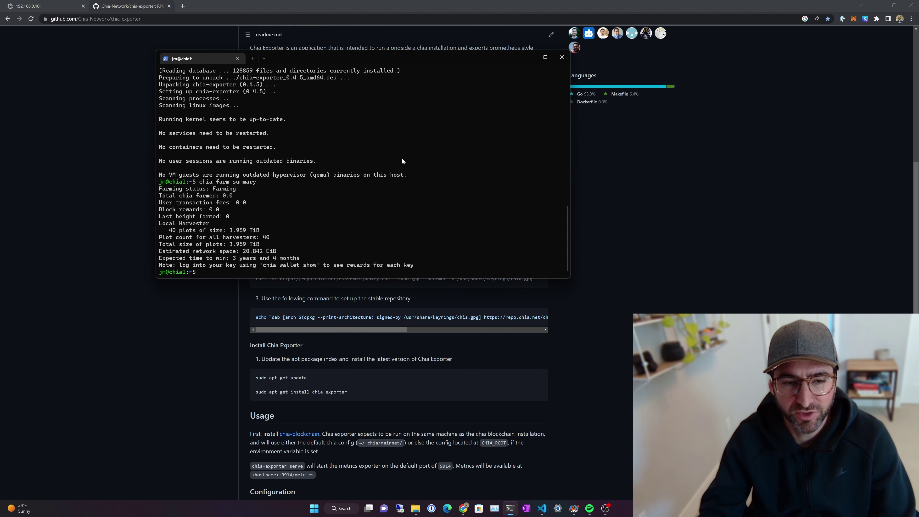
scroll(373, 381, down, 3)
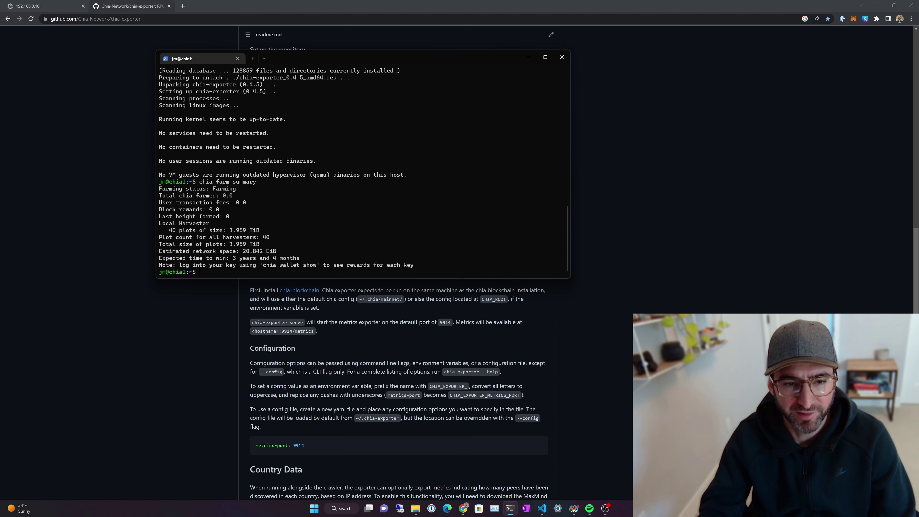
key(alt+Tab)
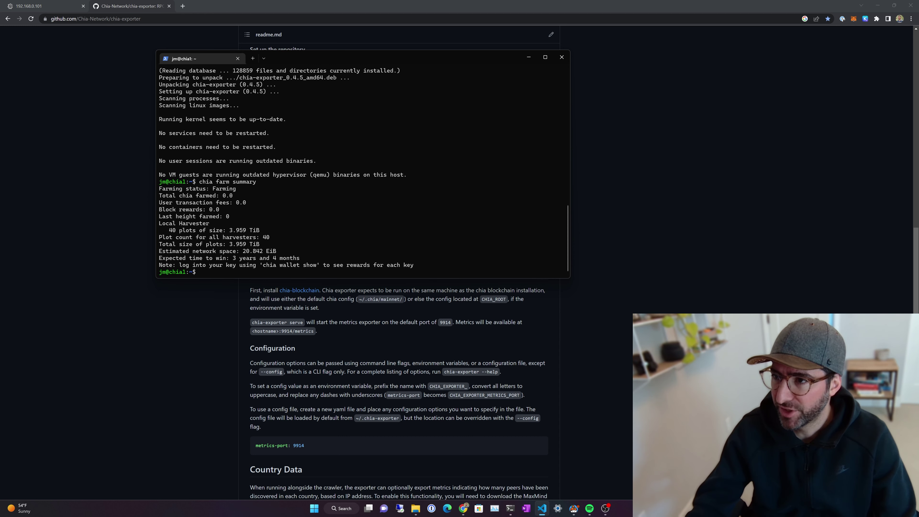
click(364, 148)
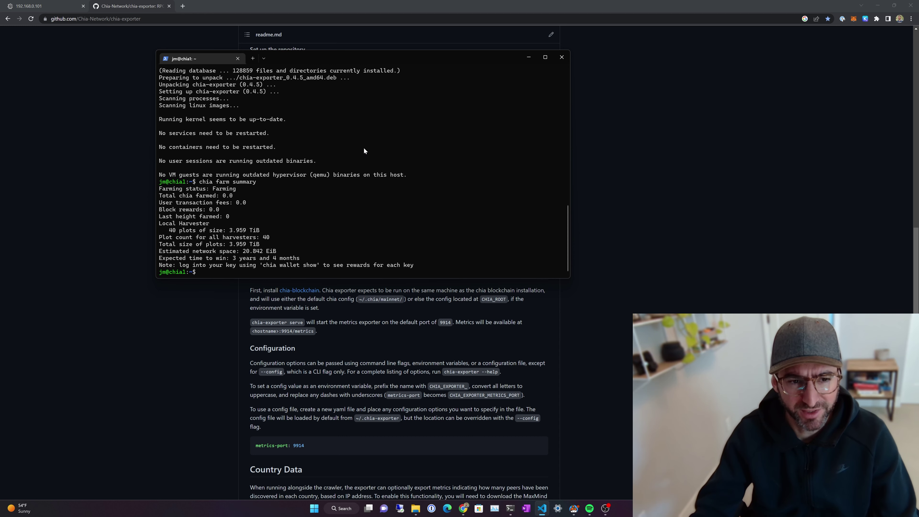
Step: Clear the screen and open /etc/systemd/system/chia-exporter.service in nano with sudo
text(clear)
key(Return)
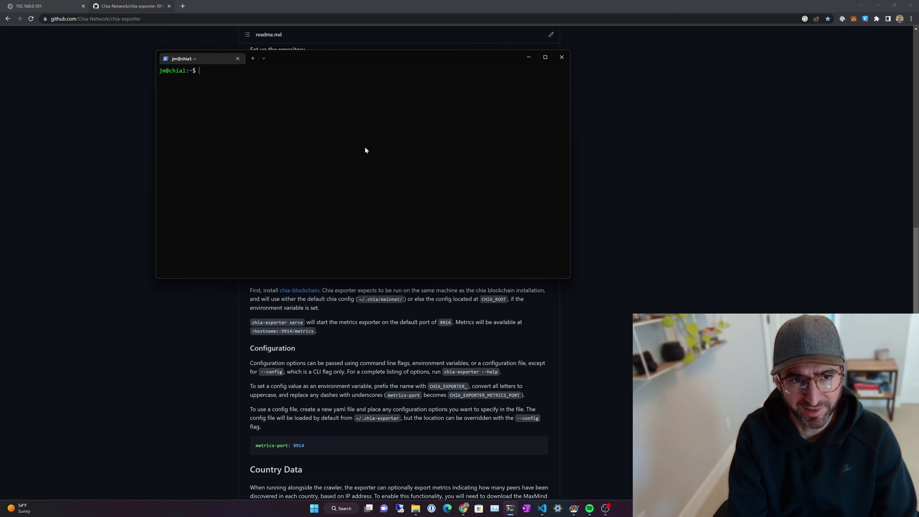
key(ctrl+v)
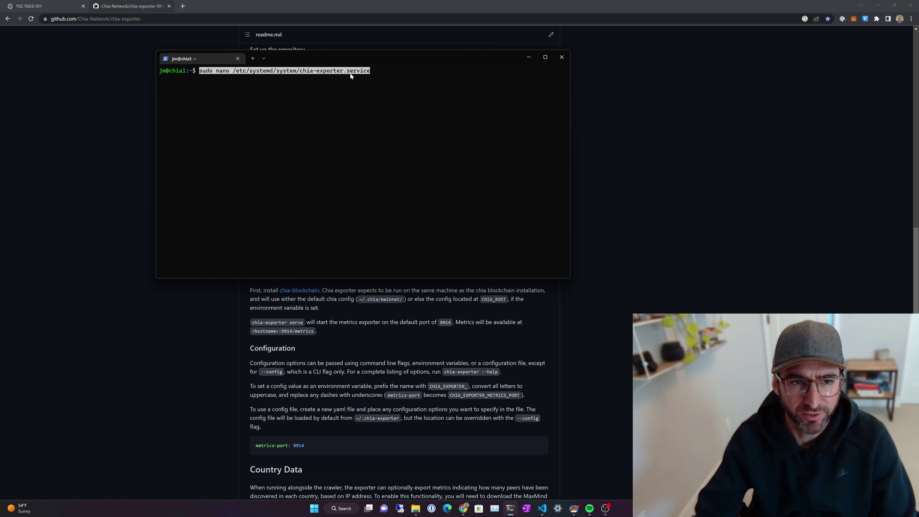
key(Return)
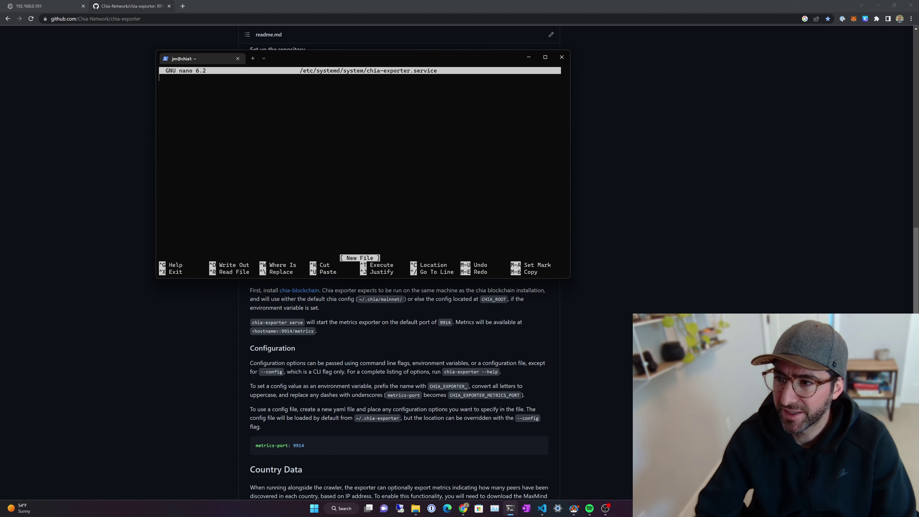
Step: Paste the unit running 'chia-exporter serve' under multi-user.target and save the file
key(alt+Tab)
key(alt+Tab)
key(ctrl+v)
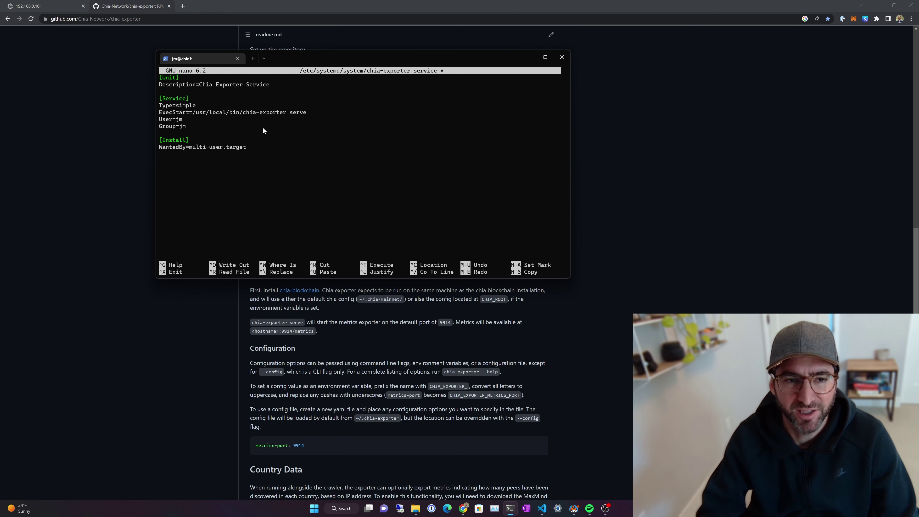
key(ctrl+x)
key(y)
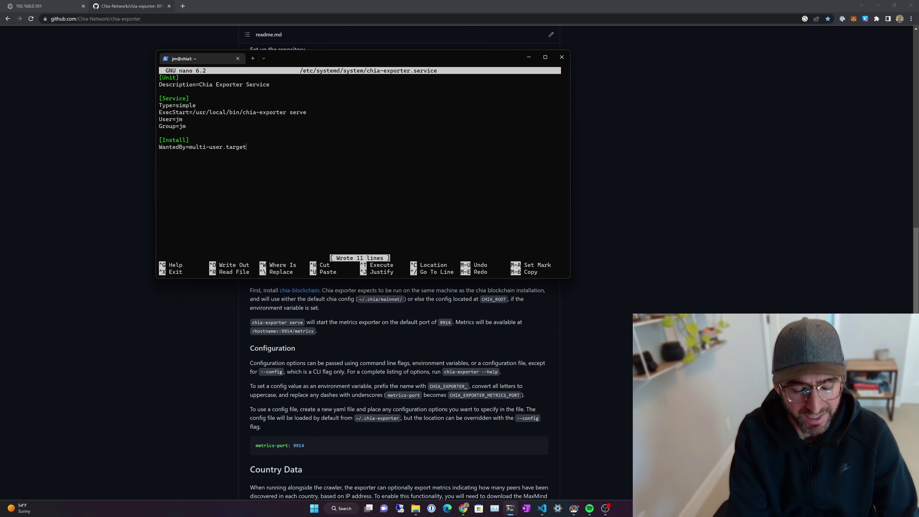
key(Return)
key(alt+Tab)
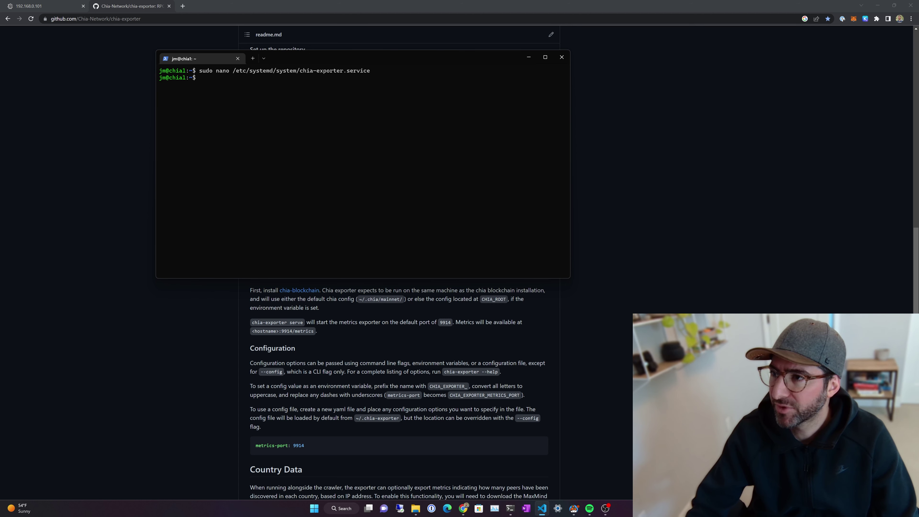
Step: Reload systemd, enable and start chia-exporter.service, and confirm it is active (running)
key(alt+Tab)
key(ctrl+v)
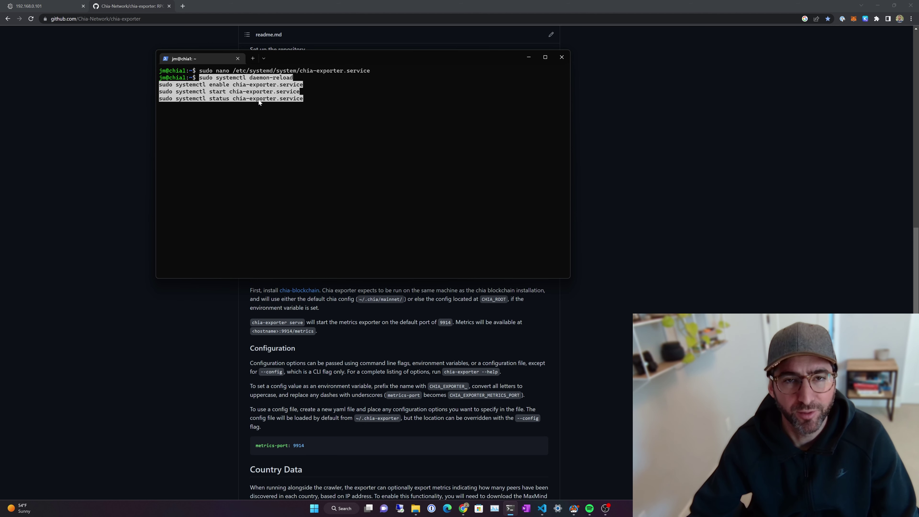
key(Return)
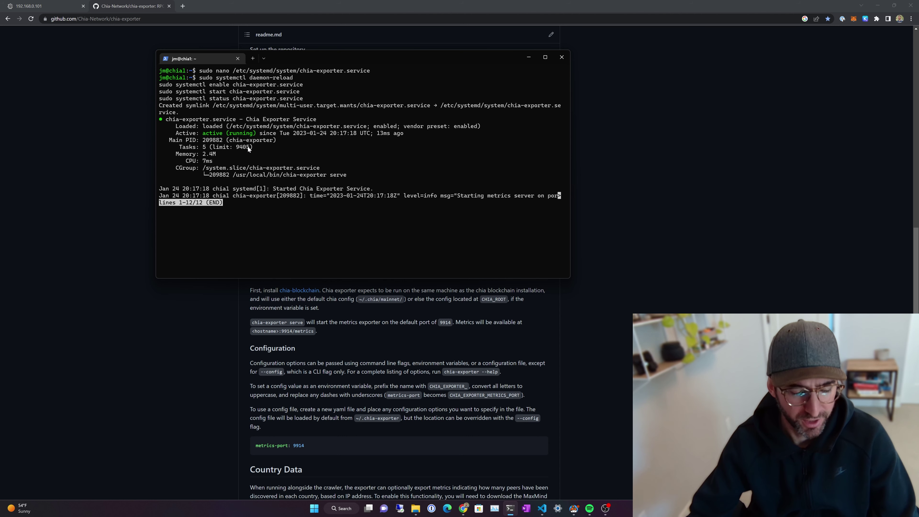
key(q)
key(Up)
key(Return)
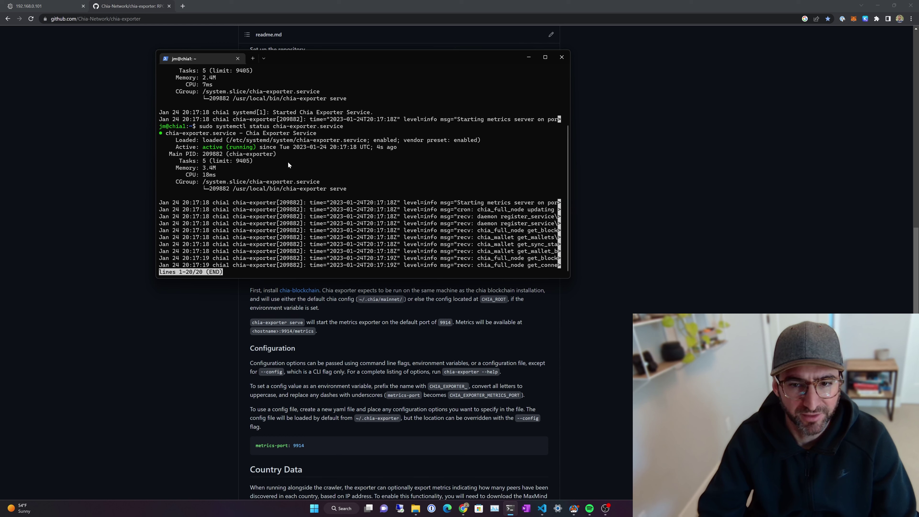
key(q)
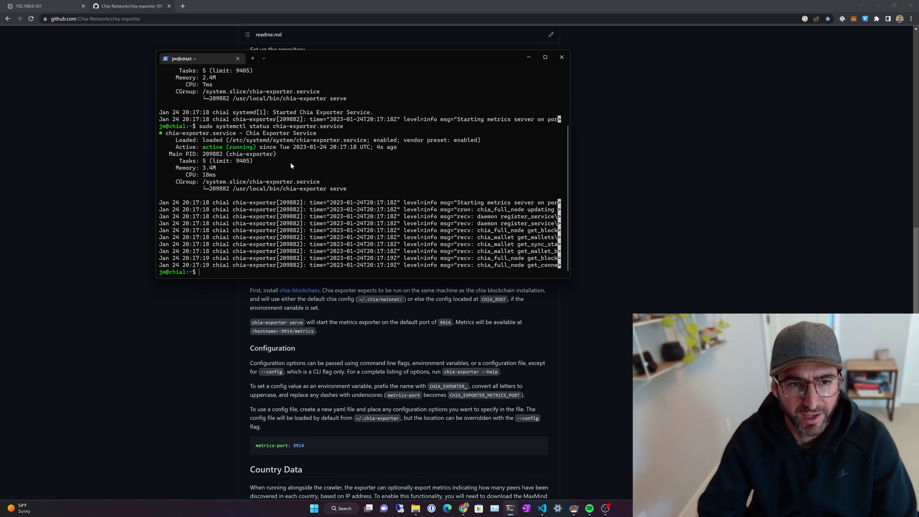
Step: List the home folder and run docker ps, showing no running containers
text(l)
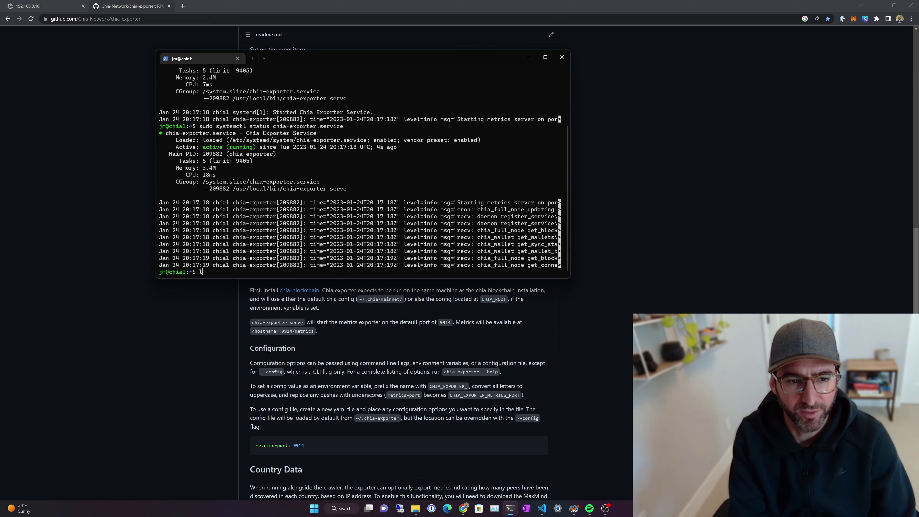
text(s)
key(Return)
text(cat c)
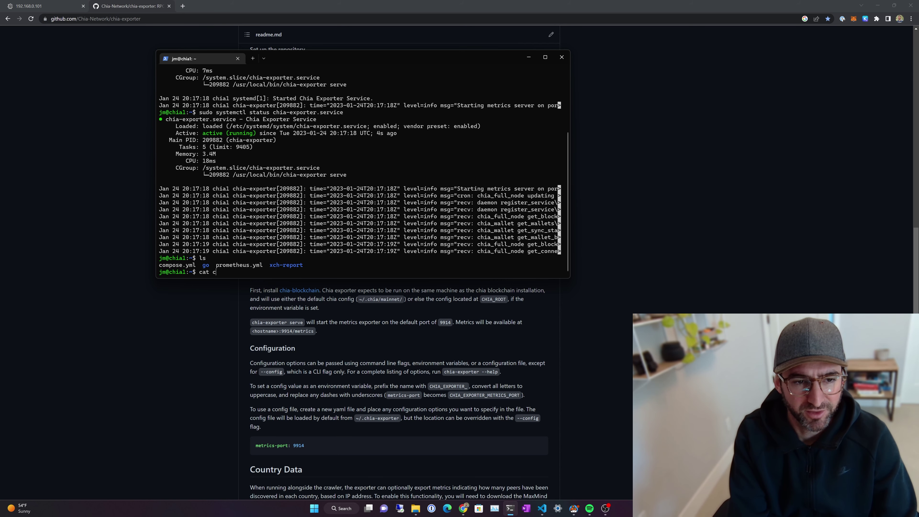
key(BackSpace)
key(BackSpace)
key(BackSpace)
key(BackSpace)
key(BackSpace)
text(docker ps)
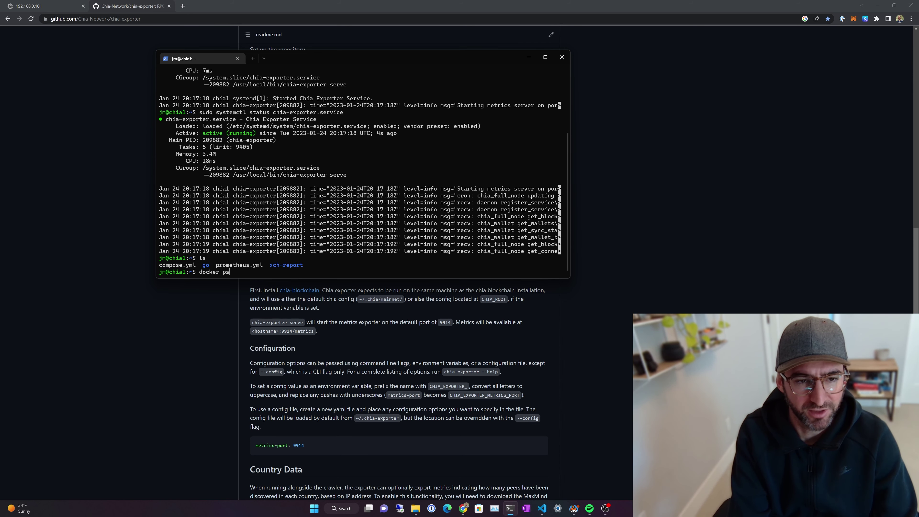
key(Return)
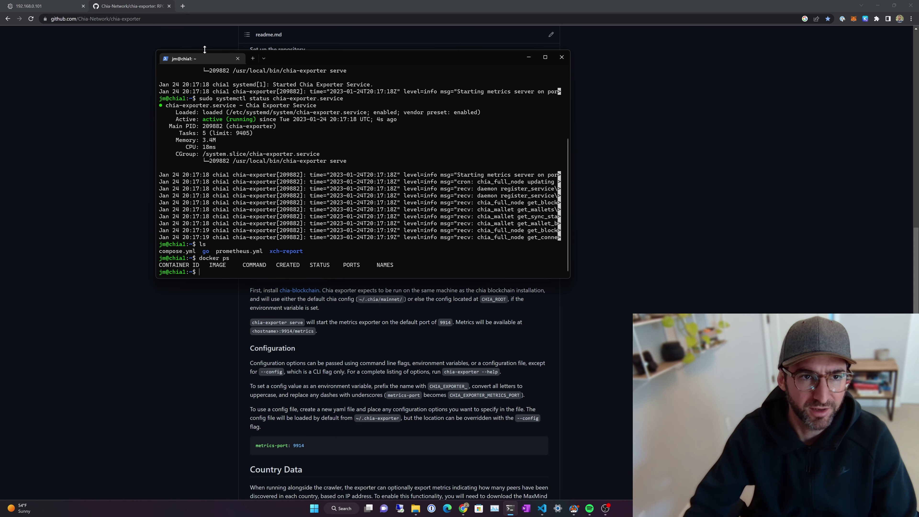
Step: Search 'install docker' in a new Chrome tab to reach Docker's Ubuntu Engine install guide
click(182, 7)
text(insta)
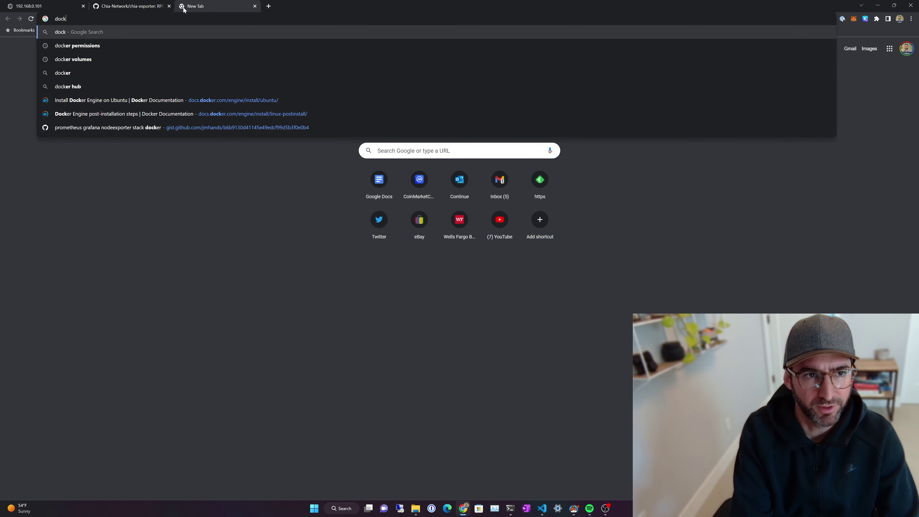
text(ll docker)
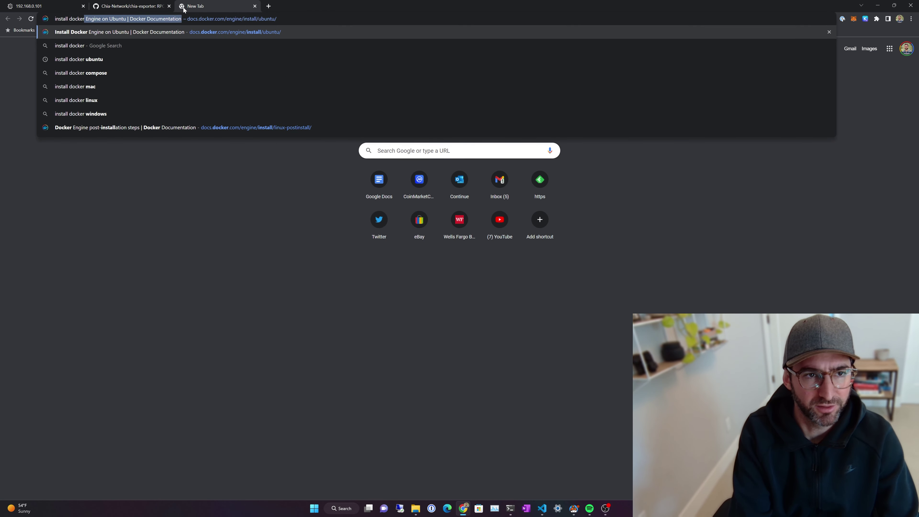
key(Return)
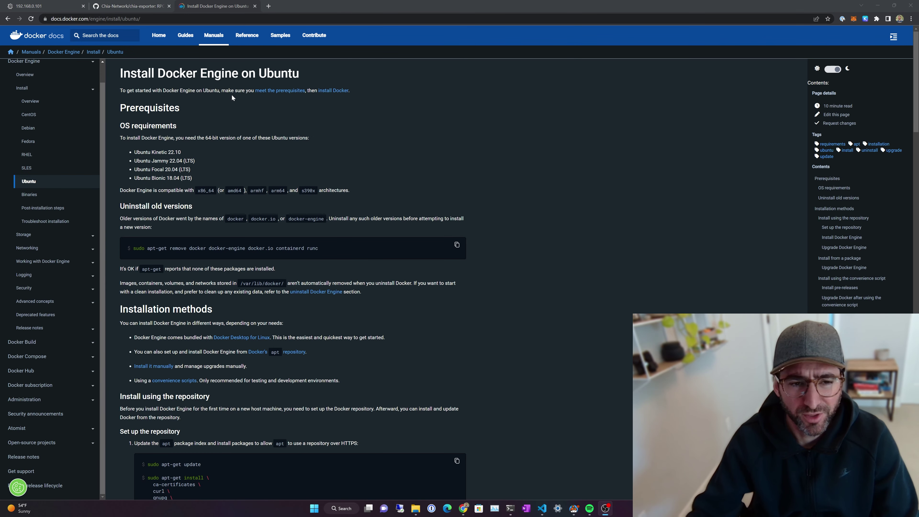
scroll(252, 307, down, 3)
click(123, 5)
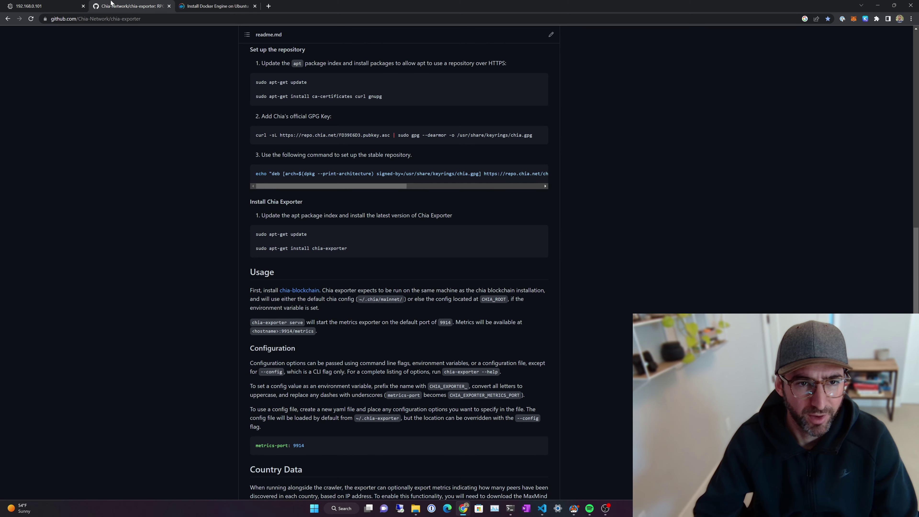
click(215, 6)
click(510, 508)
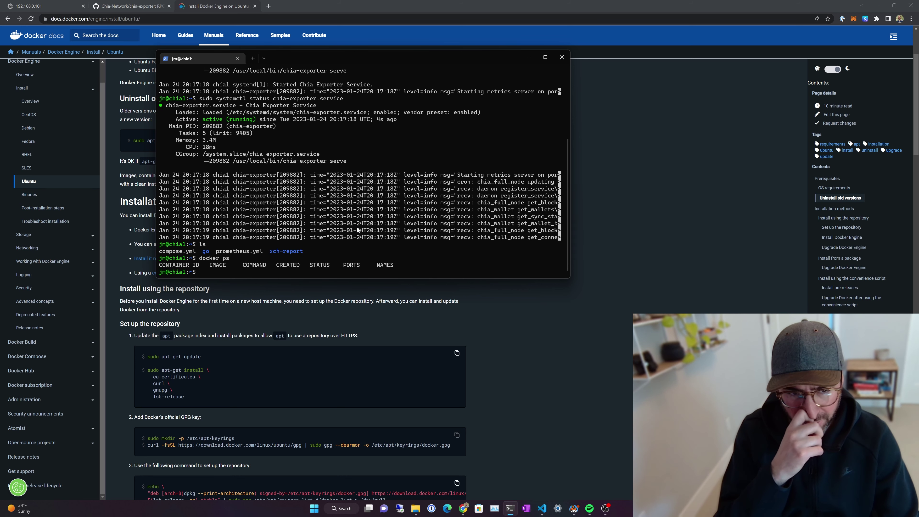
Step: Print compose.yml, then run docker compose up to start node-exporter, Prometheus and Grafana
text(ls)
key(Return)
text(clea)
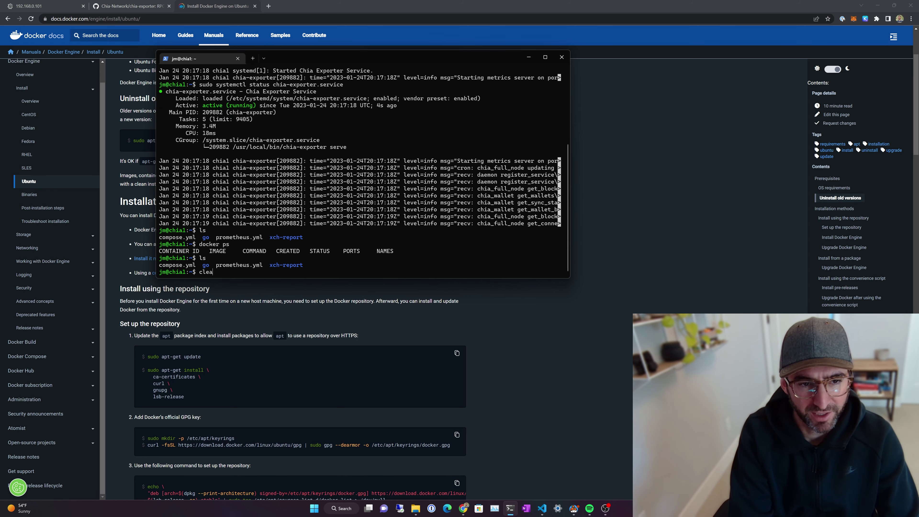
text(r)
key(Return)
text(cat compose.yml)
key(Return)
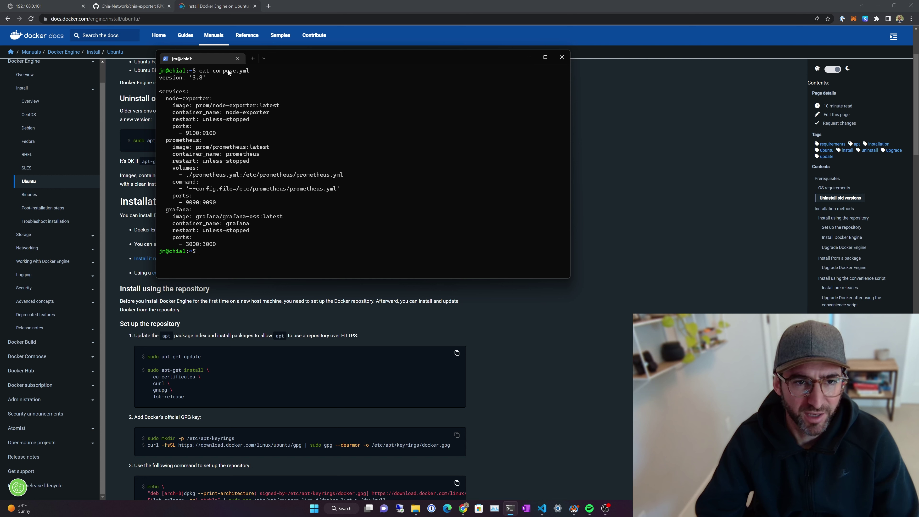
text(docker)
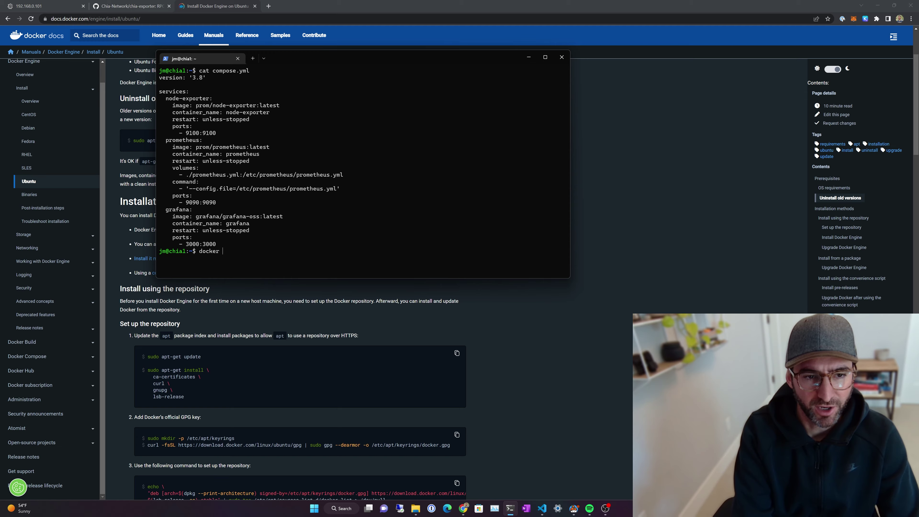
text( compose up)
key(Return)
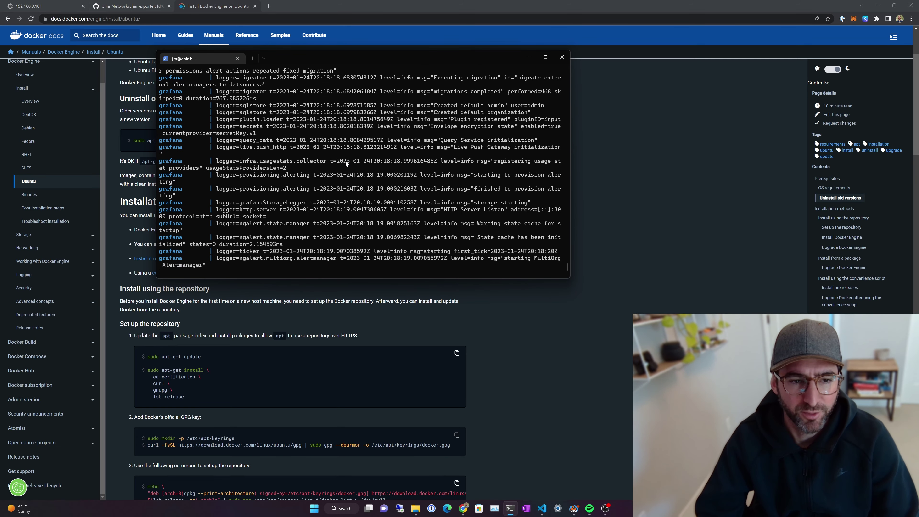
Step: Stop the stack with Ctrl+C and docker compose down, then restart it with docker compose up -d
key(ctrl+c)
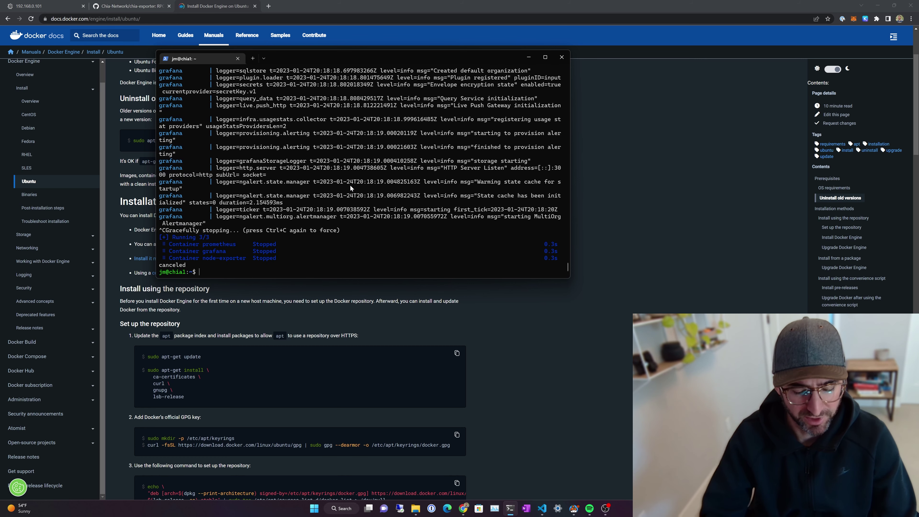
text(docker co)
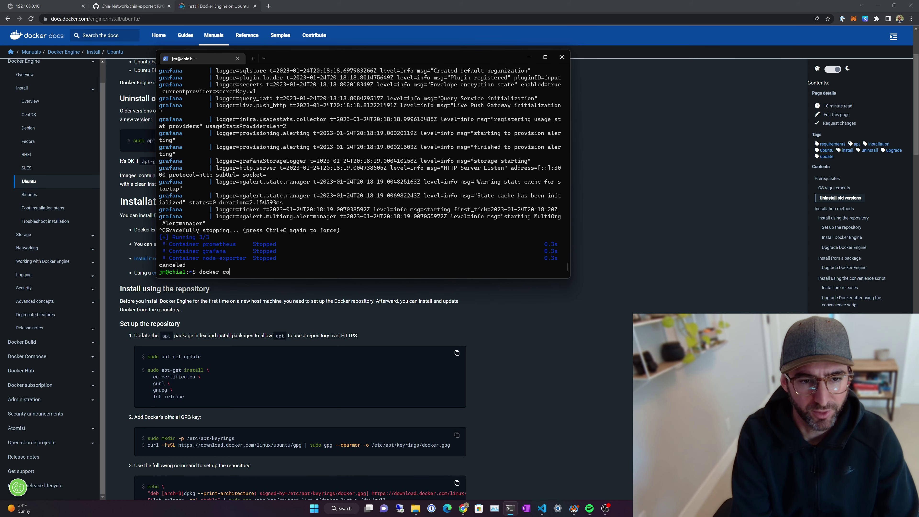
text(mpose down)
key(Return)
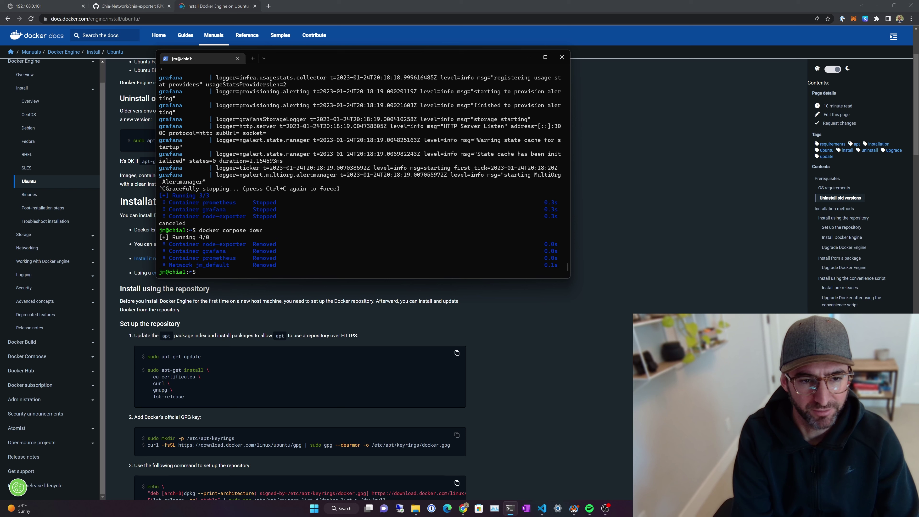
key(Up)
key(BackSpace)
key(BackSpace)
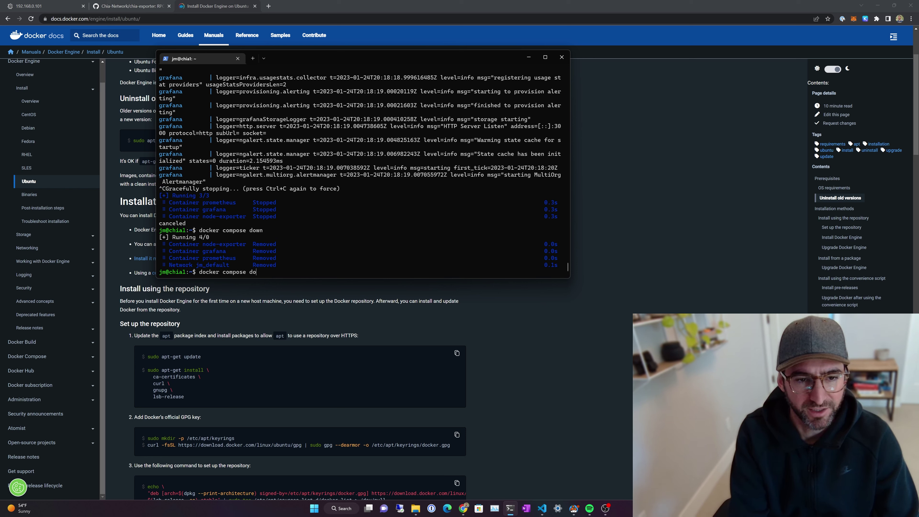
text(up -d)
key(Return)
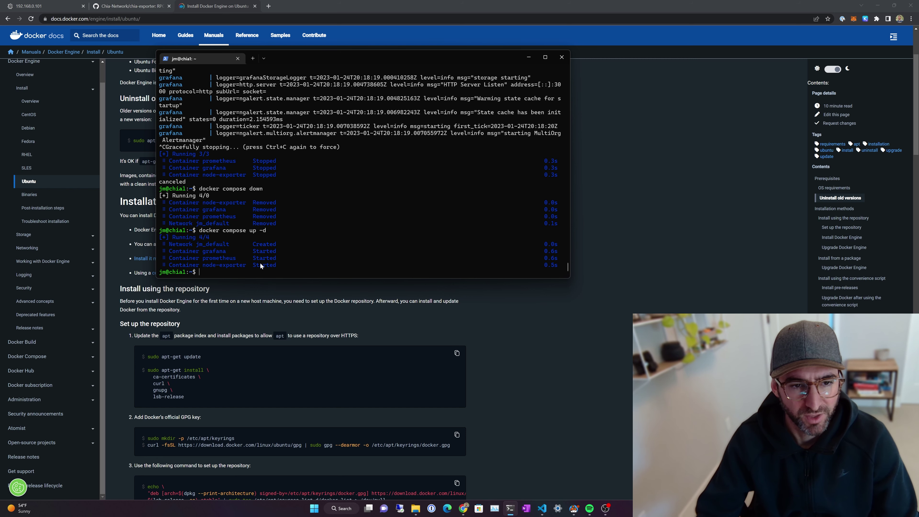
Step: List the files and print prometheus.yml showing the chia-exporter scrape job on 9914
text(ls)
key(Return)
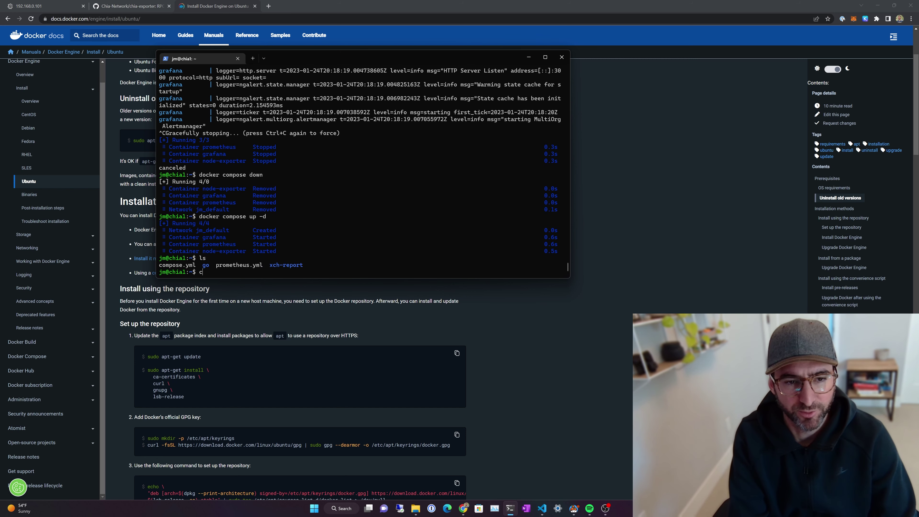
text(cat p)
key(Tab)
key(Return)
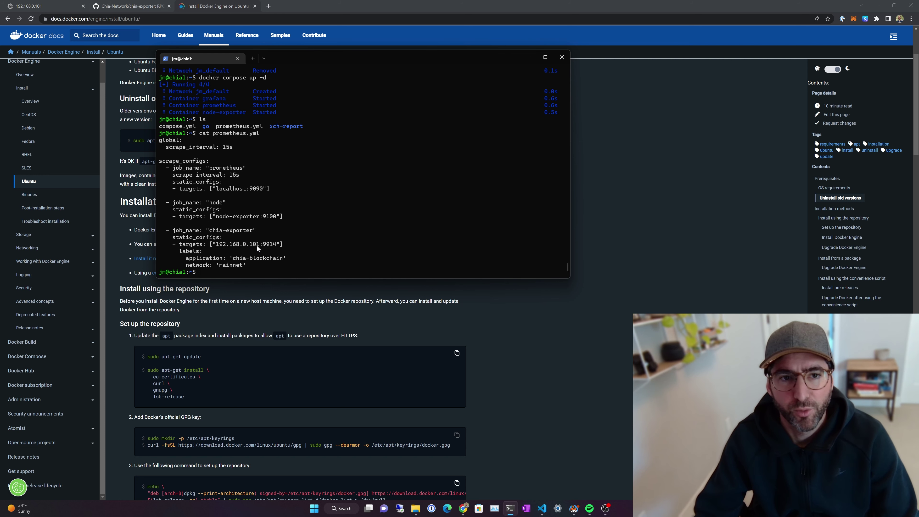
Step: Show network interfaces with ip add and copy the 192.168.0.101 address and the word chia
text(ip add)
key(Return)
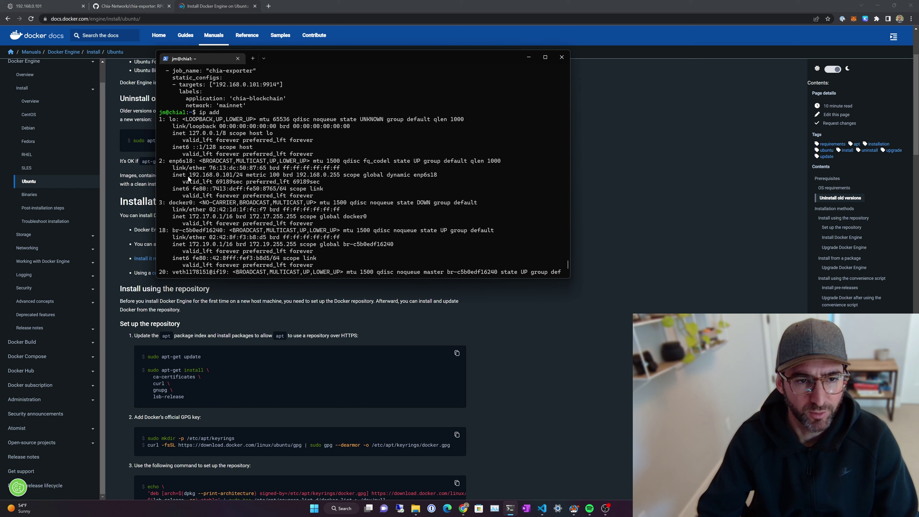
drag(188, 175, 232, 175)
right_click(232, 176)
scroll(266, 197, up, 5)
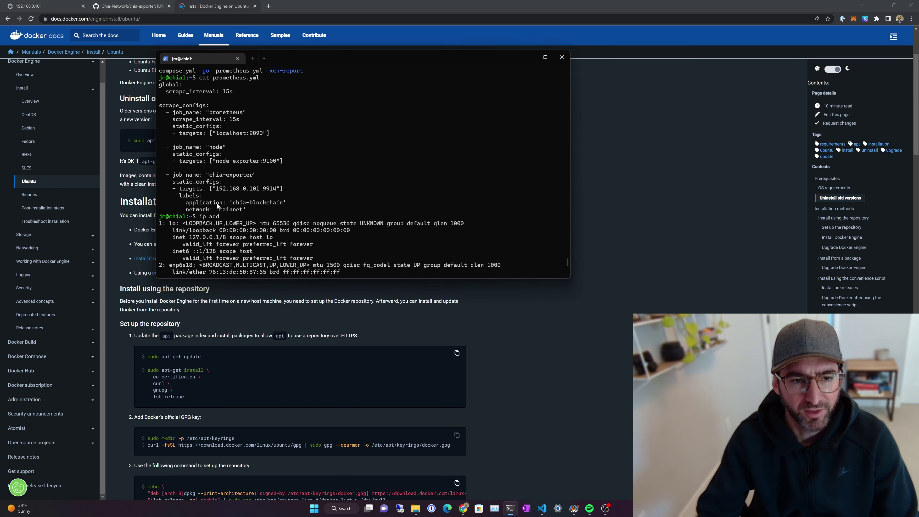
double_click(235, 202)
right_click(275, 206)
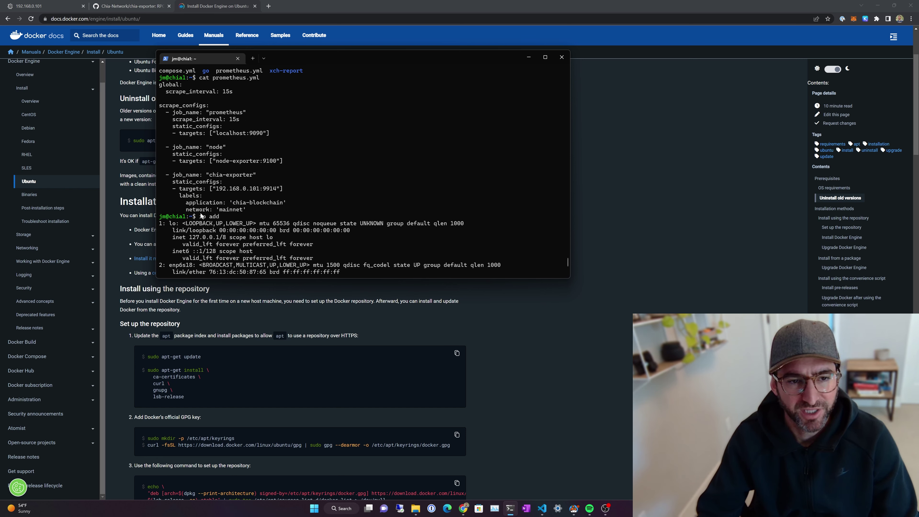
scroll(248, 209, down, 3)
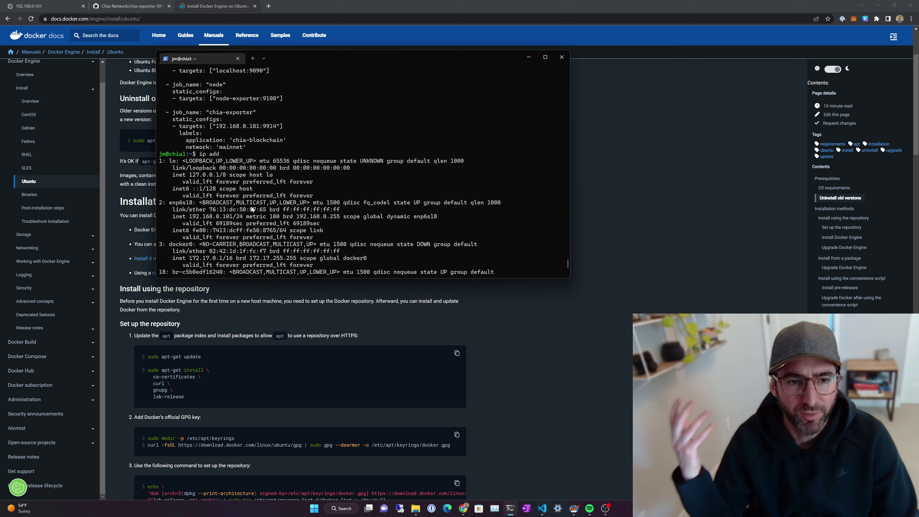
Step: Clear the screen and print prometheus.yml again
text(clear)
key(Return)
text(cat prometheus.yml)
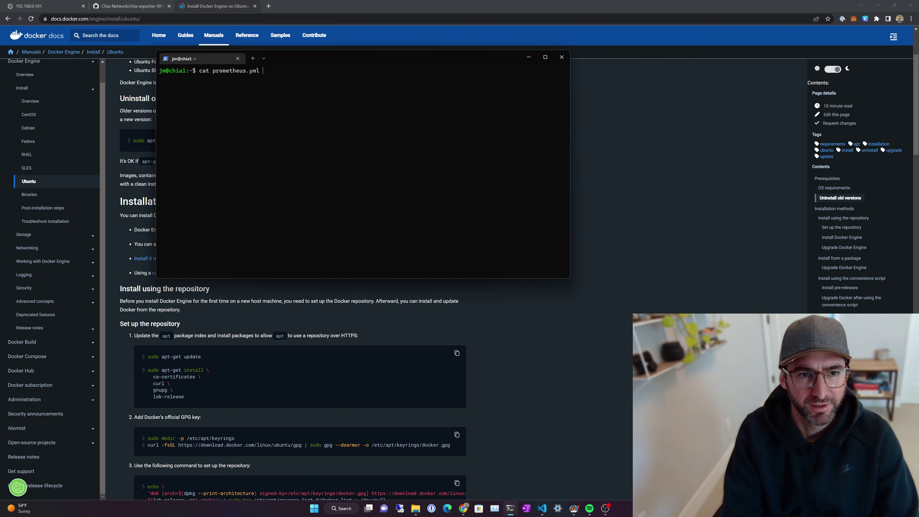
key(Return)
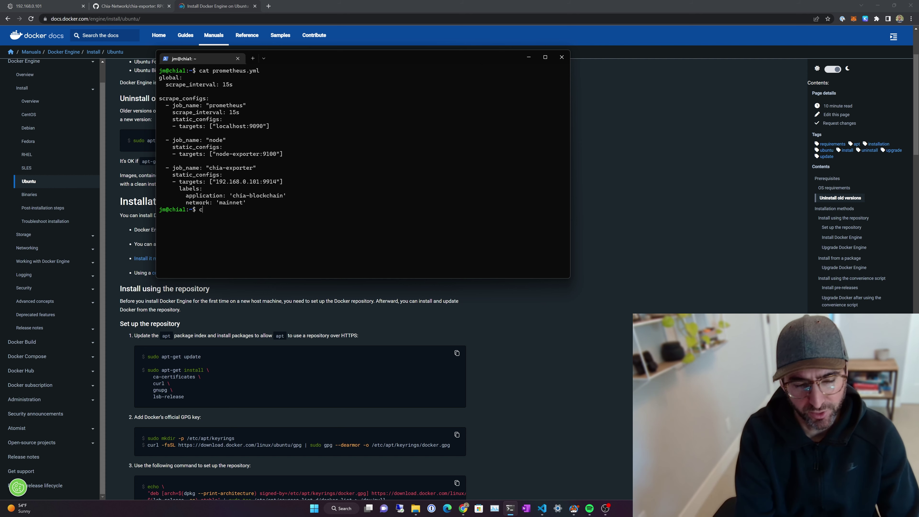
Step: View the prometheus and node-exporter container logs with docker logs
text(cod)
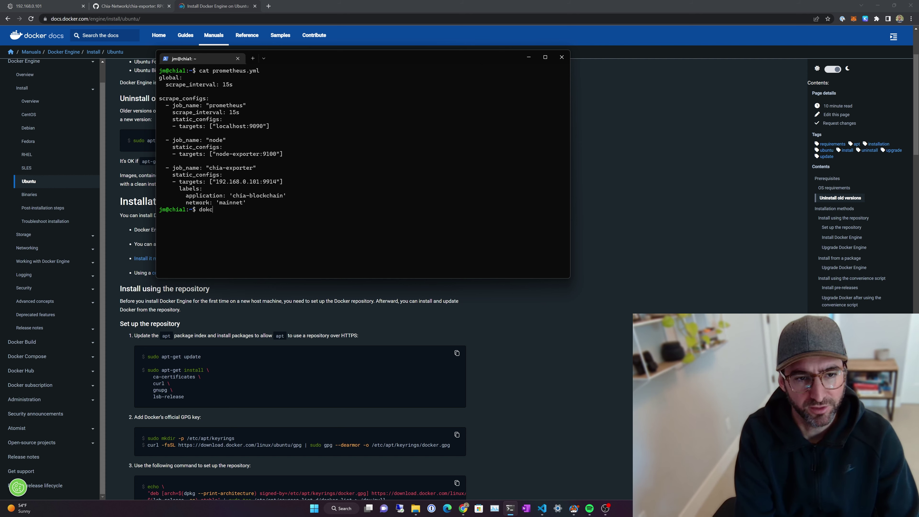
text(ker logs por)
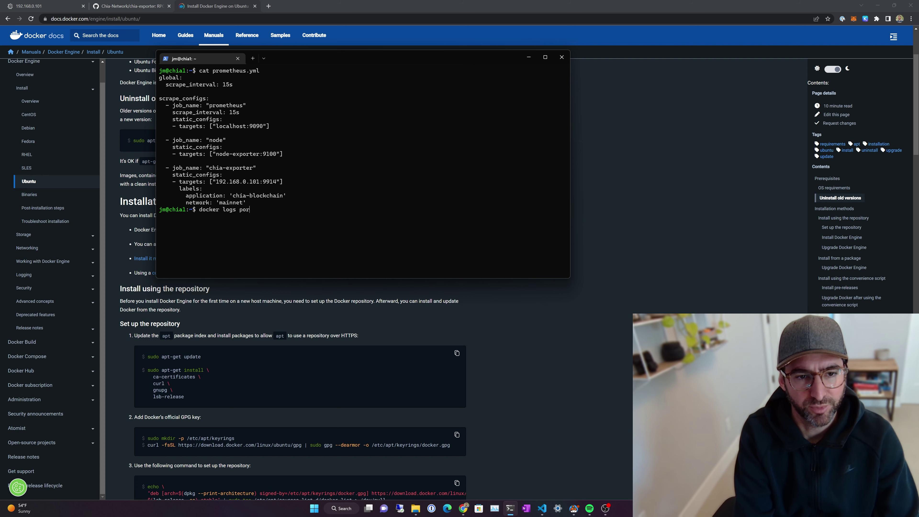
key(BackSpace)
key(BackSpace)
text(rometheus)
key(Return)
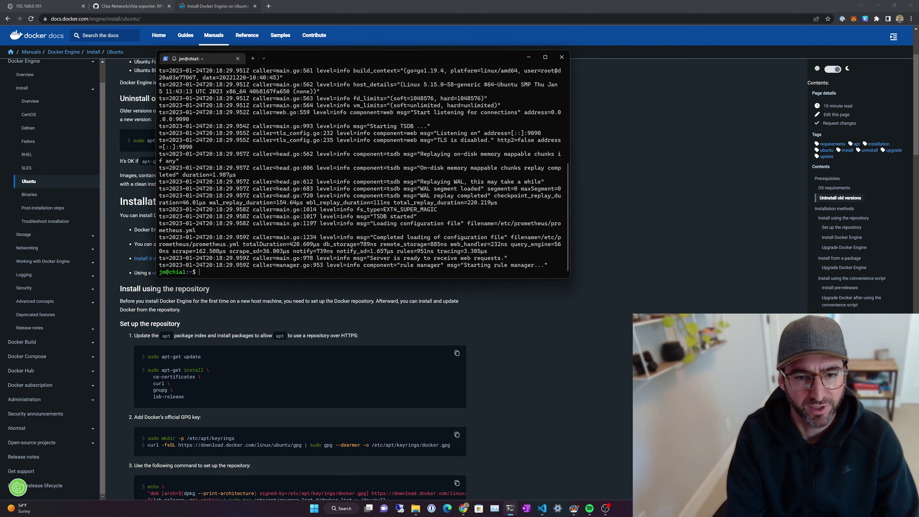
key(Up)
key(BackSpace)
key(BackSpace)
key(BackSpace)
key(BackSpace)
key(BackSpace)
key(BackSpace)
key(BackSpace)
key(BackSpace)
key(BackSpace)
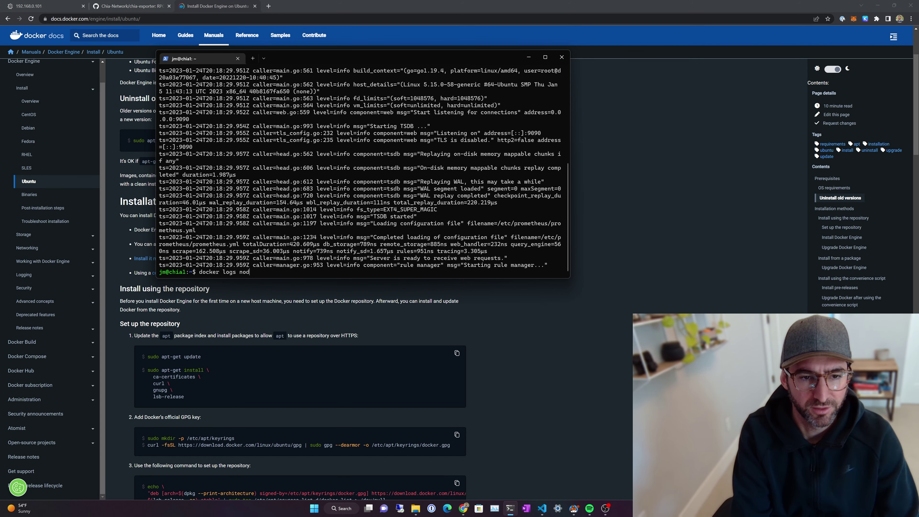
text(nod)
key(Tab)
key(Return)
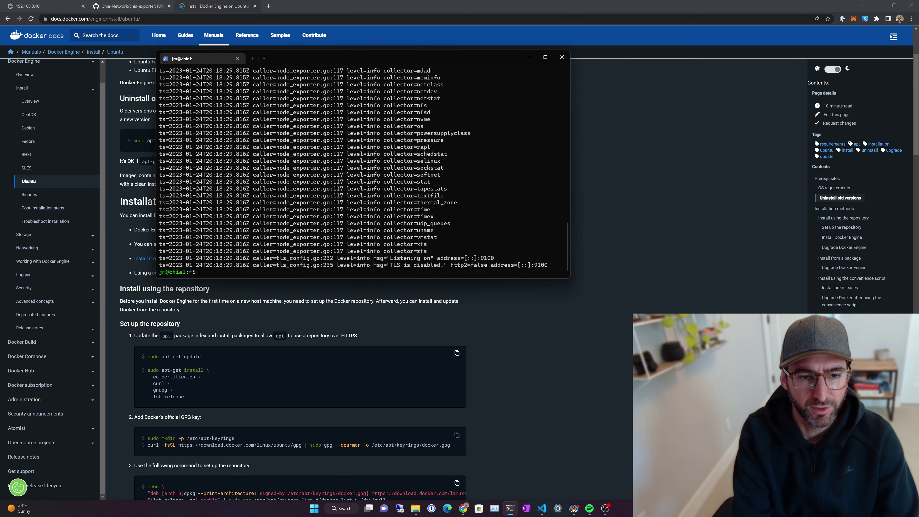
click(43, 6)
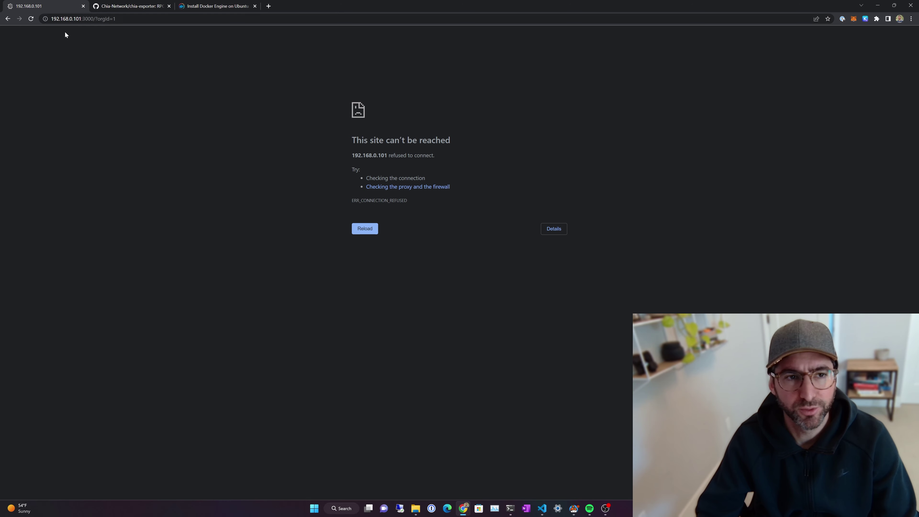
Step: Open Grafana at 192.168.0.101:3000, log in as admin with the default password, and skip the password change
drag(115, 19, 96, 18)
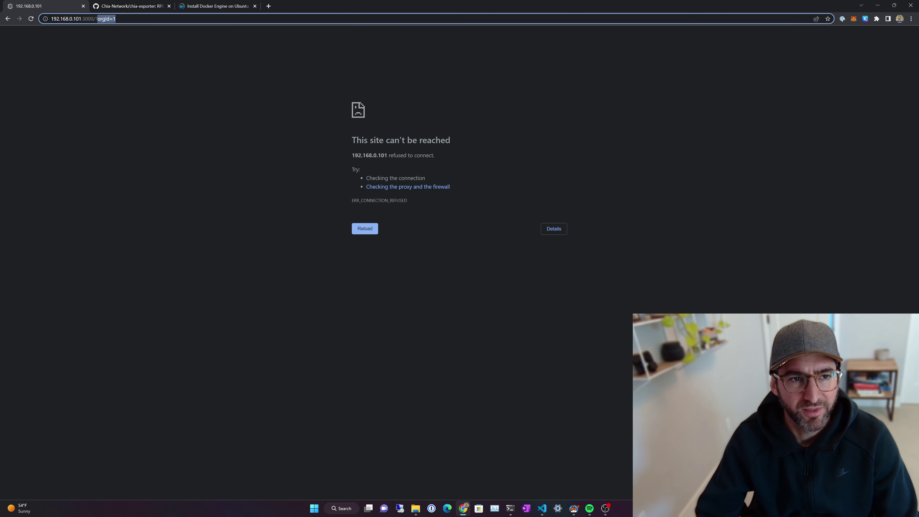
key(BackSpace)
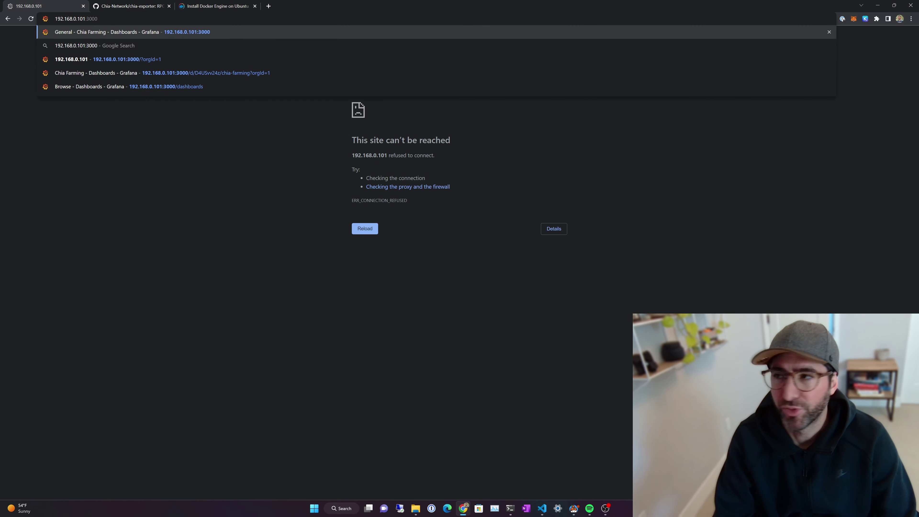
key(Return)
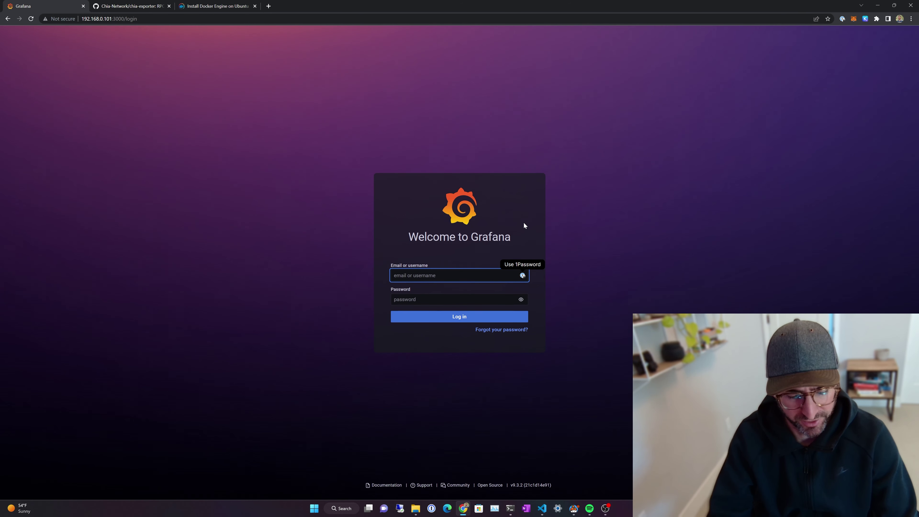
text(admin)
key(Tab)
text(admin)
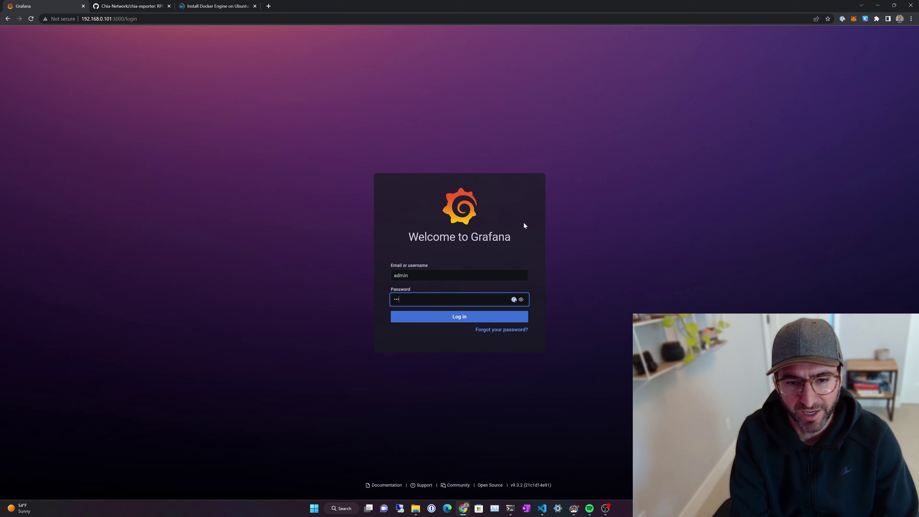
key(Return)
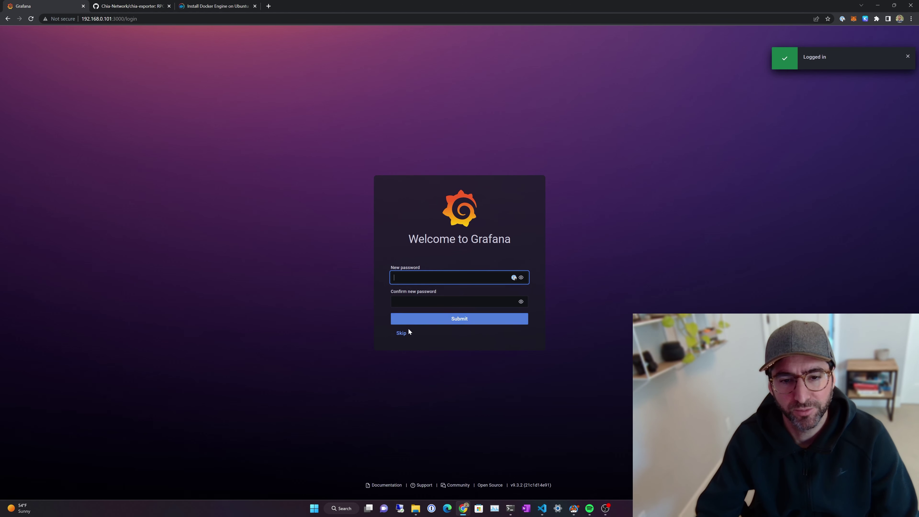
click(401, 333)
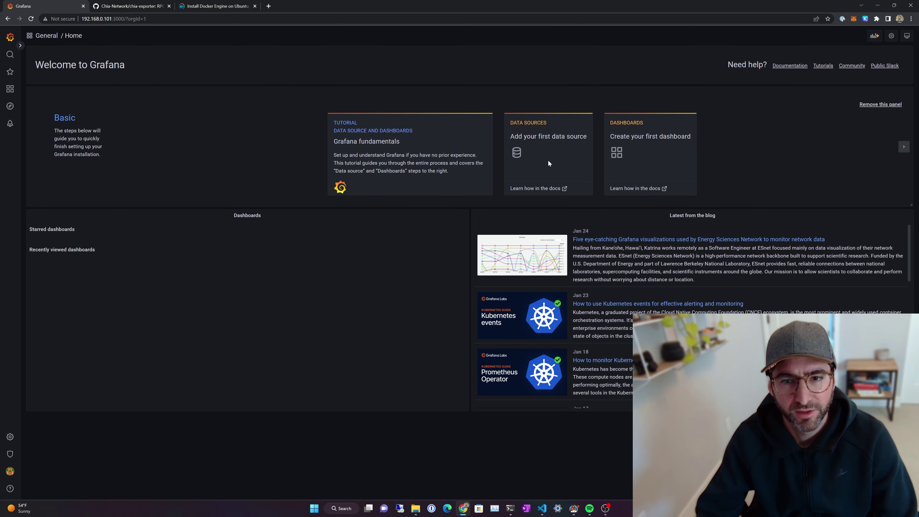
click(525, 157)
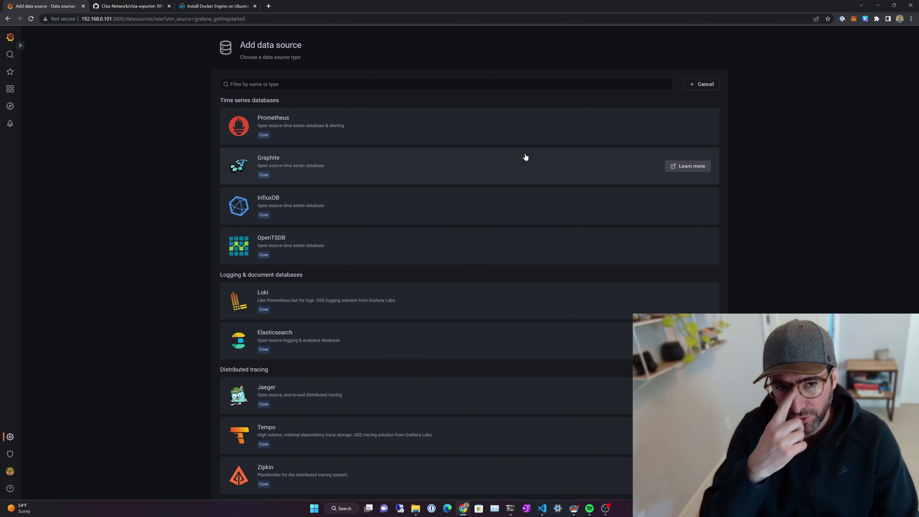
click(504, 126)
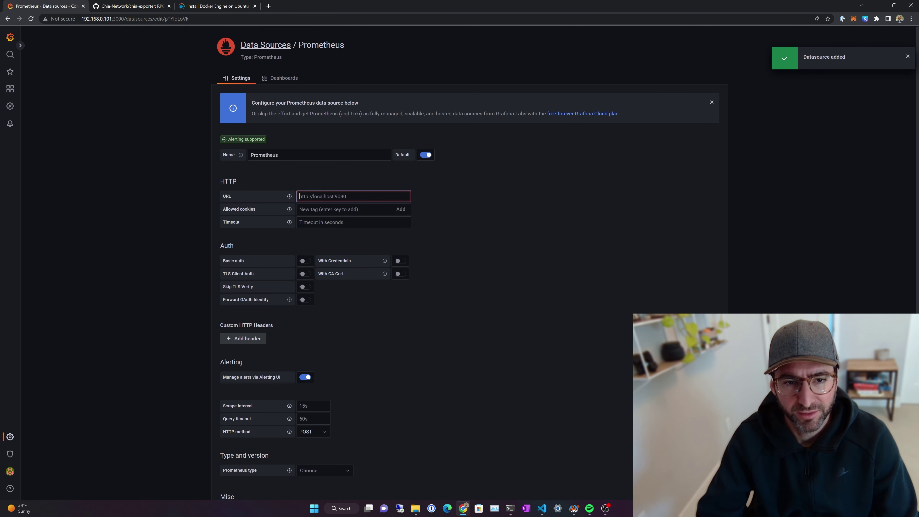
text(http://192.168.0.10)
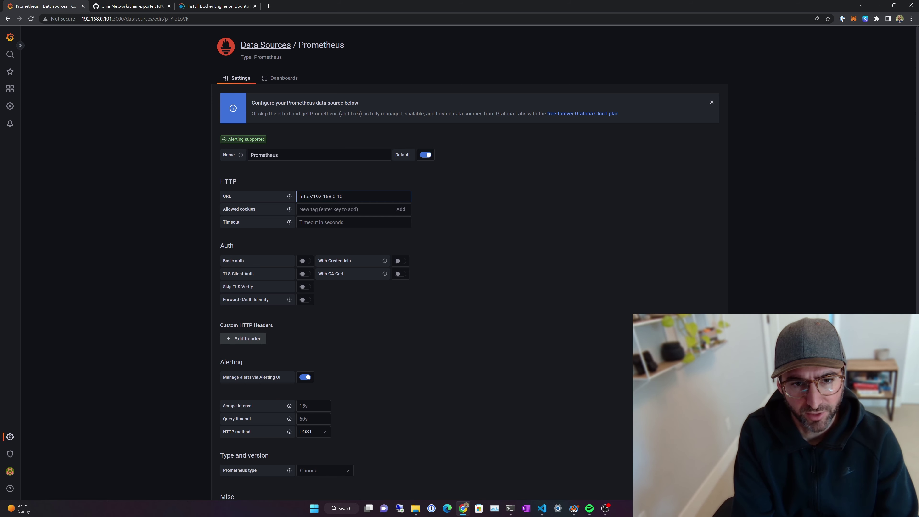
text(1:9090)
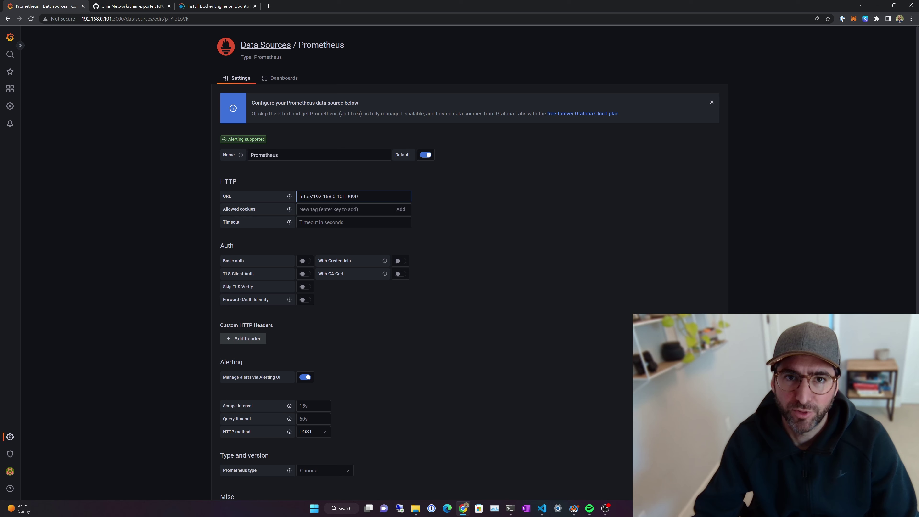
scroll(357, 227, down, 4)
click(338, 456)
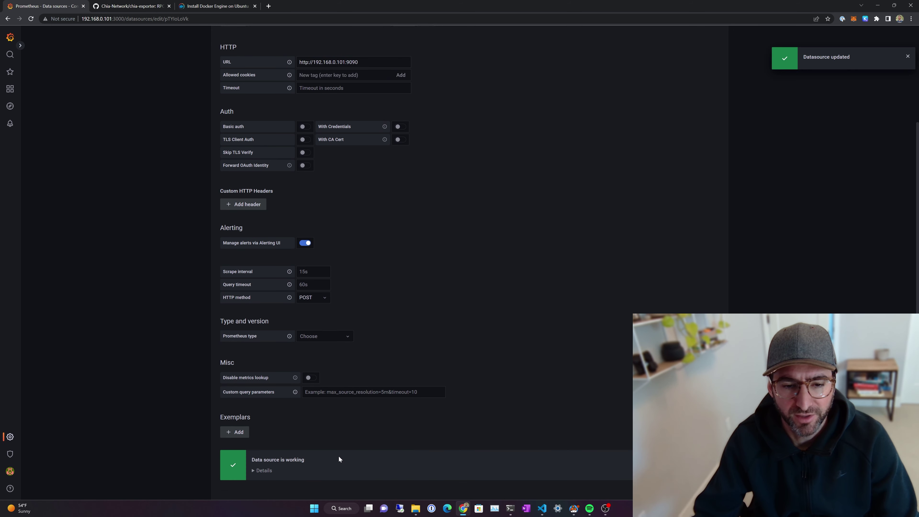
scroll(275, 449, down, 2)
Step: Load dashboard ID 1860 (Node Exporter Full) from Grafana.com with Prometheus as its data source
mouse_move(10, 89)
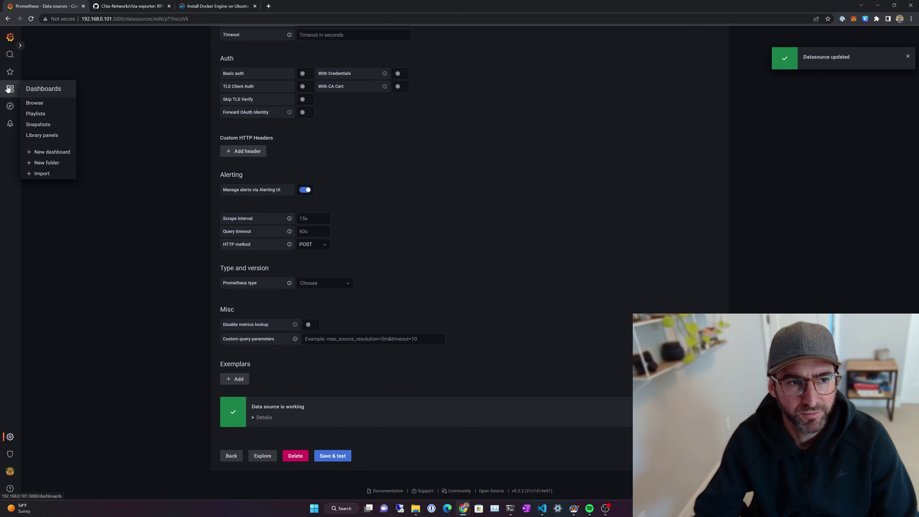
click(55, 173)
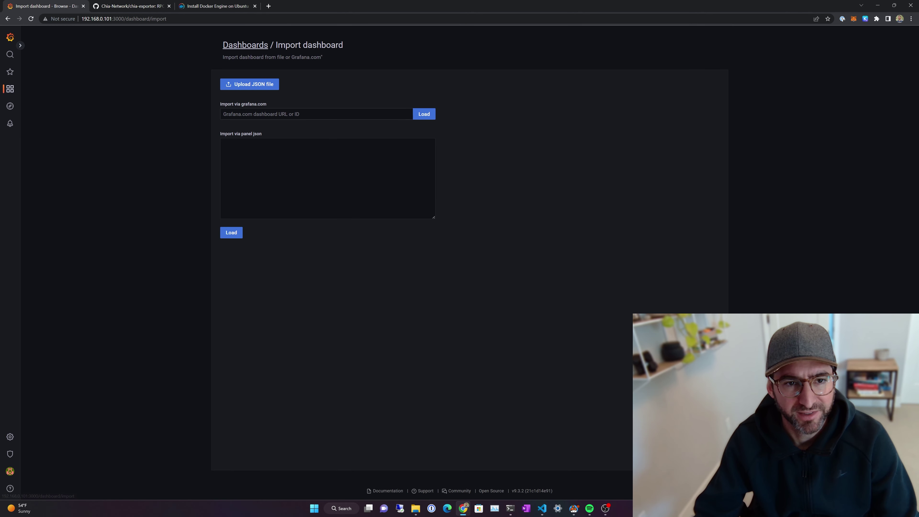
click(315, 114)
text(1860)
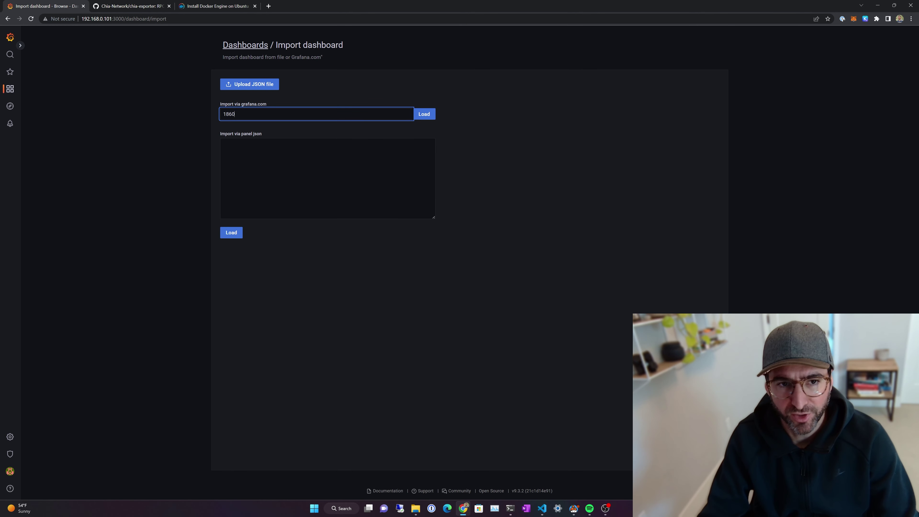
click(424, 113)
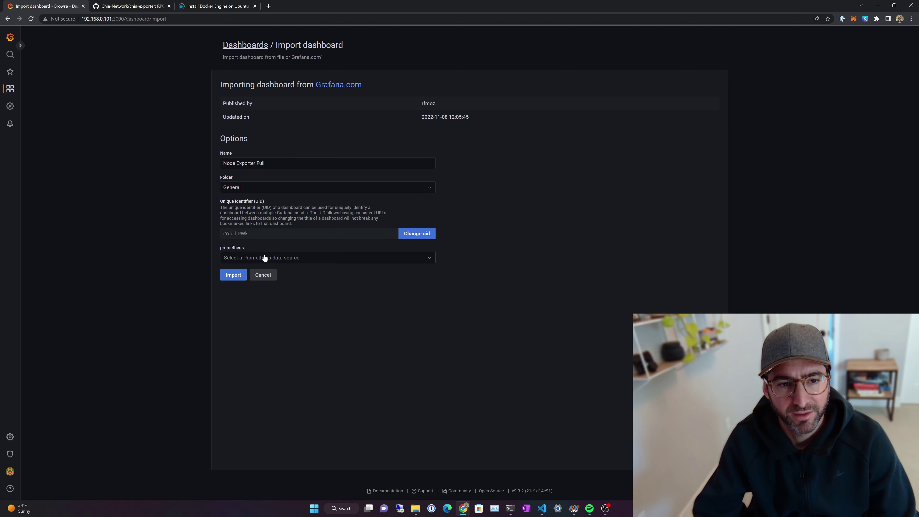
click(266, 258)
click(267, 271)
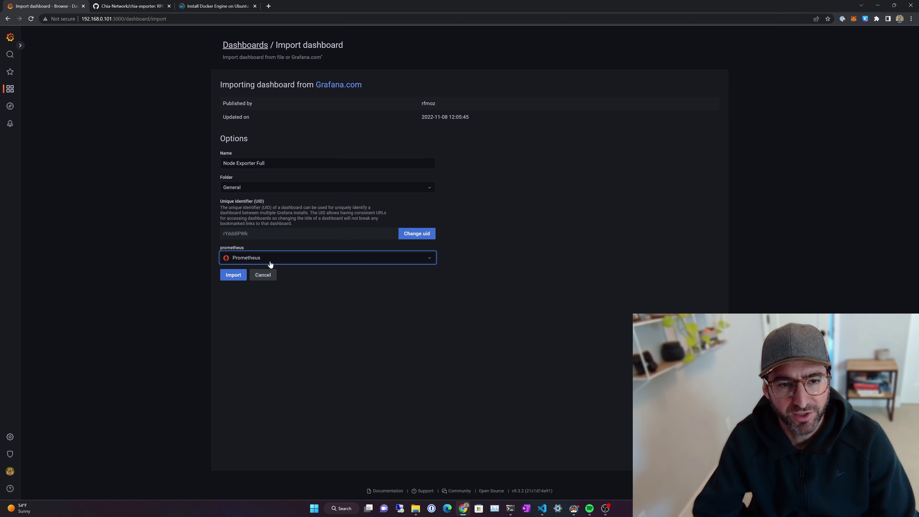
Step: Finish importing Node Exporter Full and set its time range to Last 5 minutes
click(231, 275)
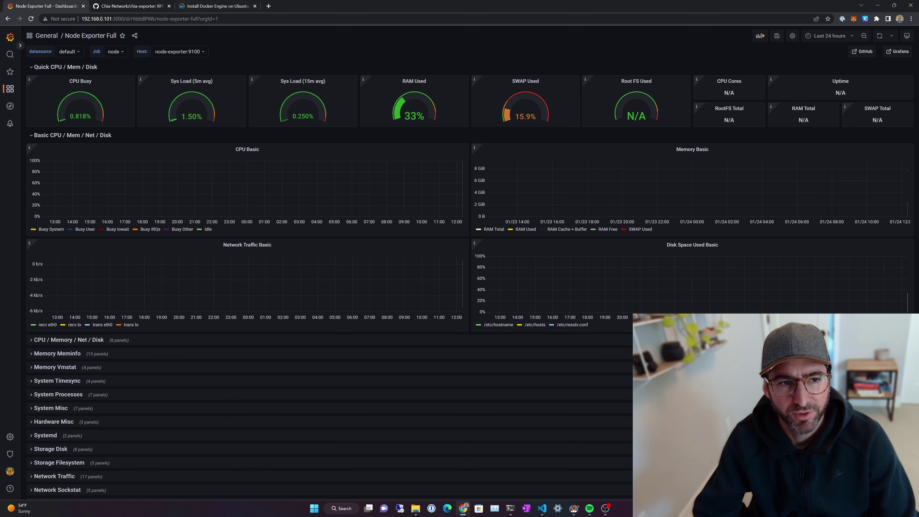
click(828, 36)
click(832, 67)
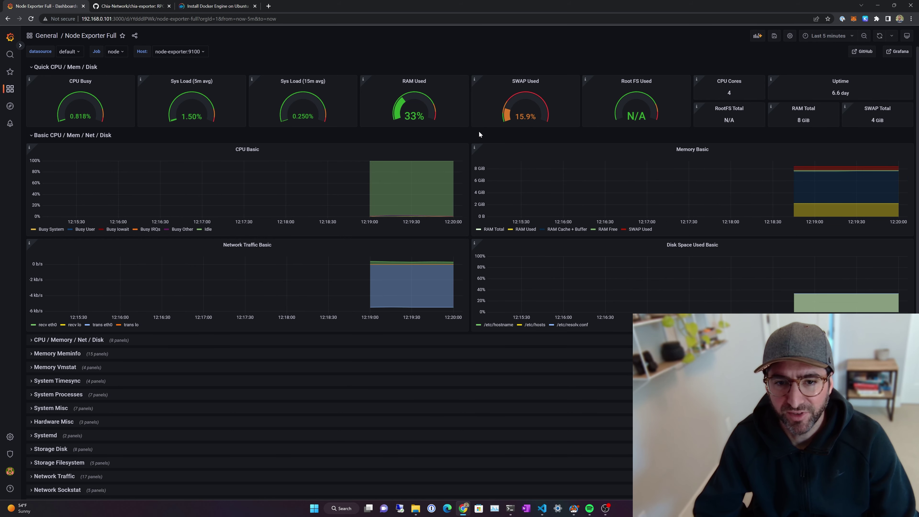
Step: Try the System Processes and Storage Disk rows, then leave only CPU / Memory / Net / Disk expanded
scroll(198, 129, down, 1)
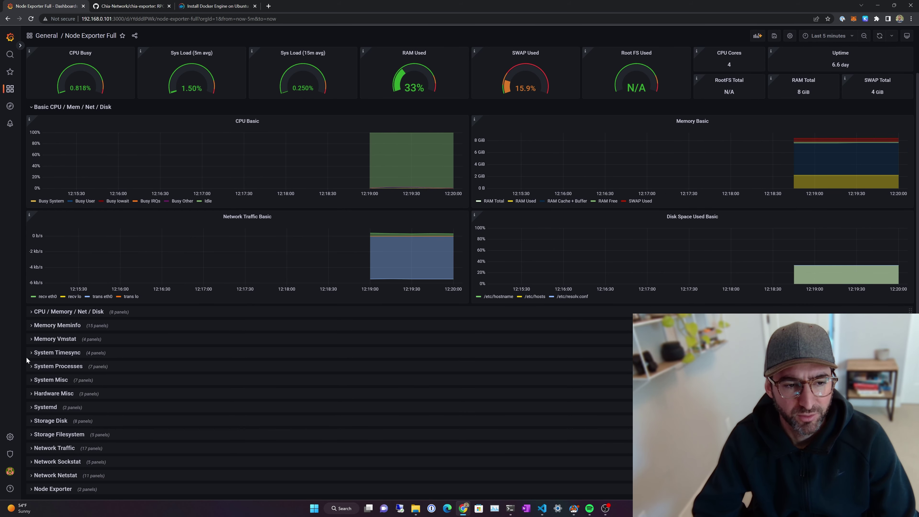
click(31, 366)
click(31, 303)
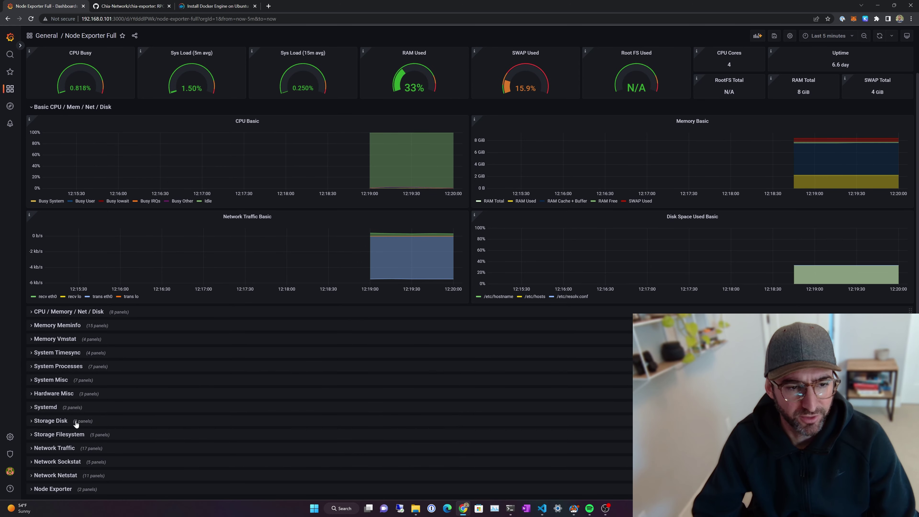
click(75, 422)
scroll(447, 359, down, 6)
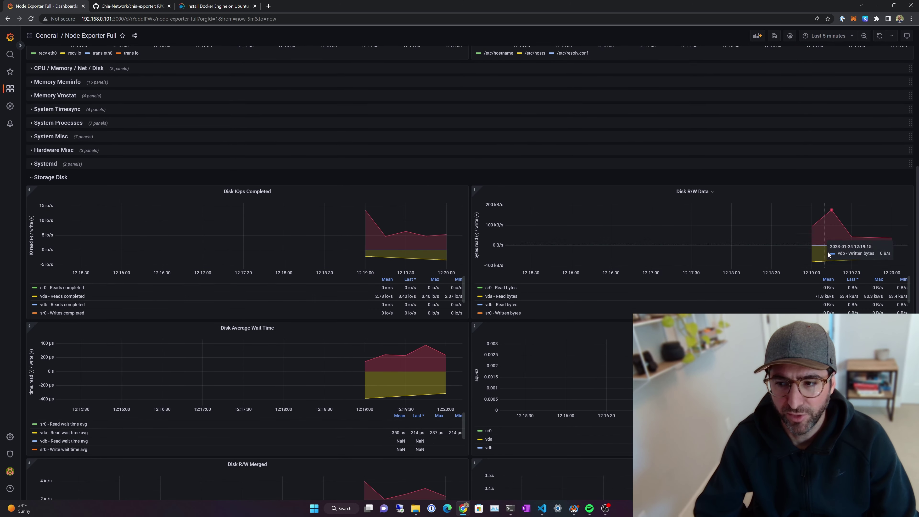
scroll(194, 182, up, 5)
click(35, 357)
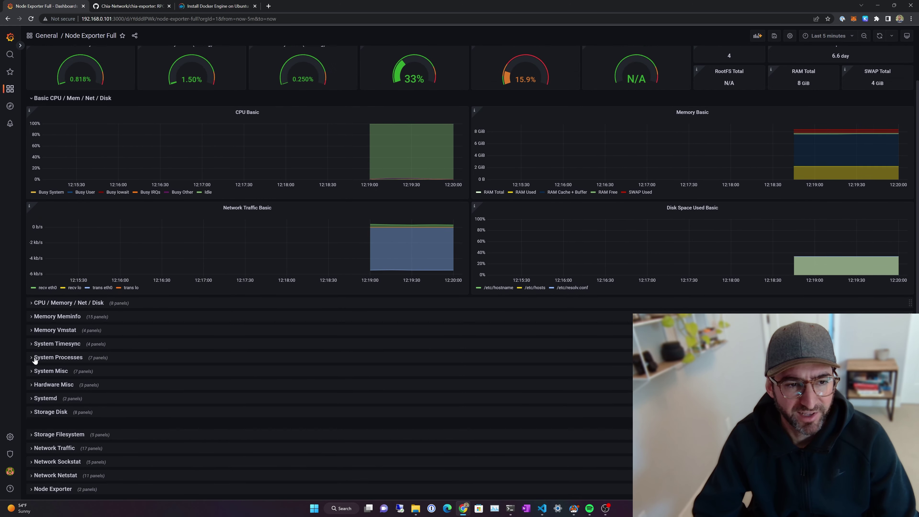
click(33, 312)
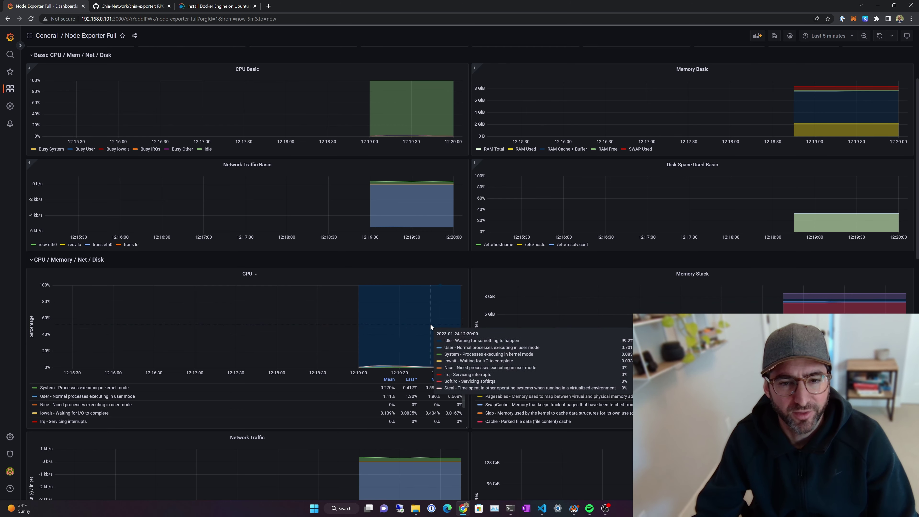
scroll(430, 323, up, 3)
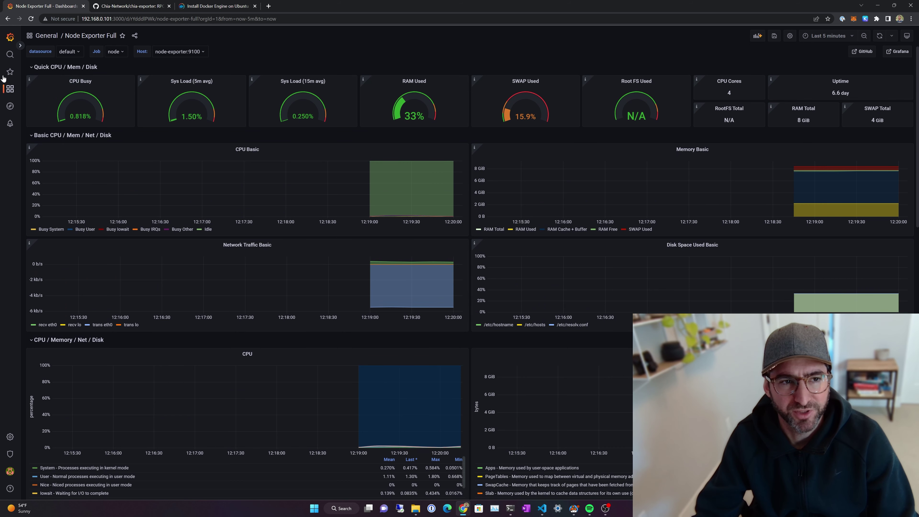
mouse_move(10, 88)
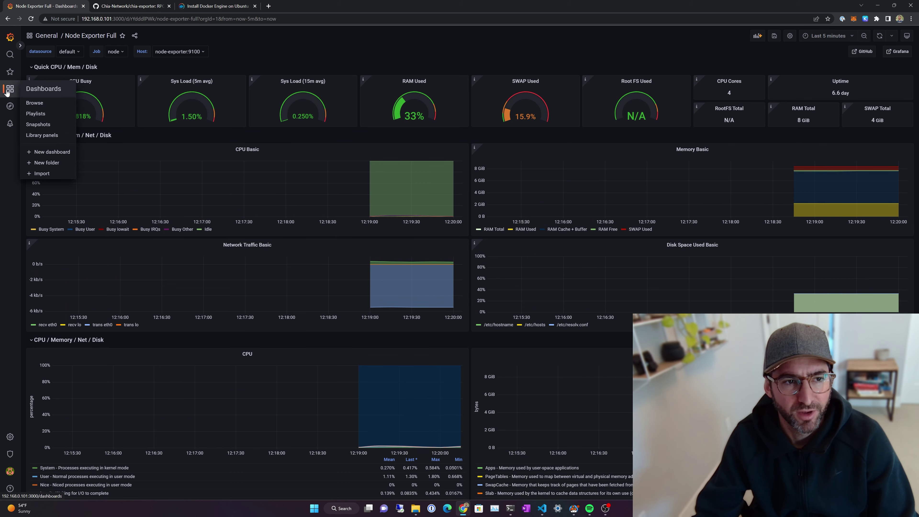
Step: Import dashboard 17939 (Chia Farming) from grafana.com using the default Prometheus data source
click(43, 174)
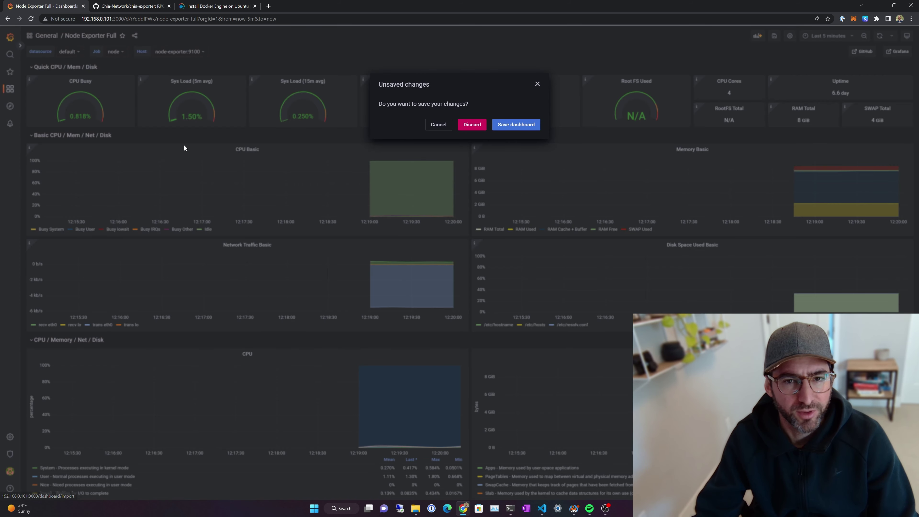
click(516, 124)
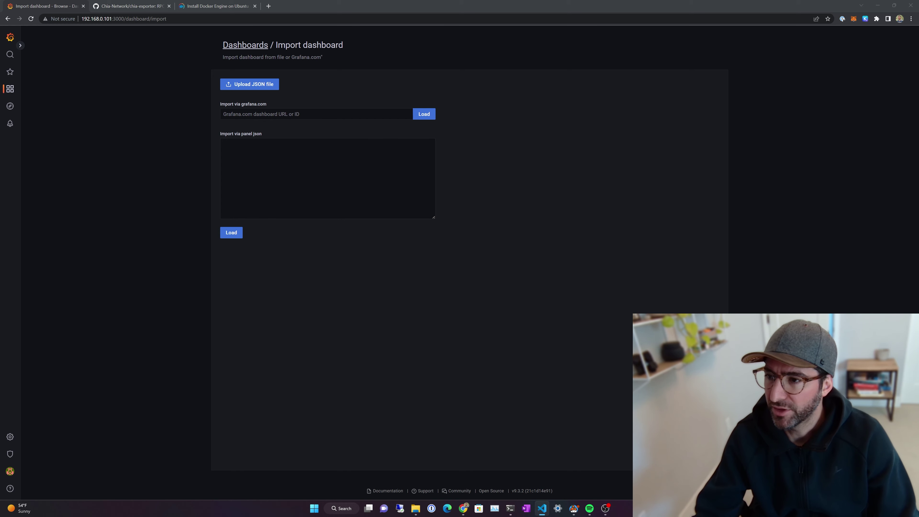
click(377, 114)
text(17939)
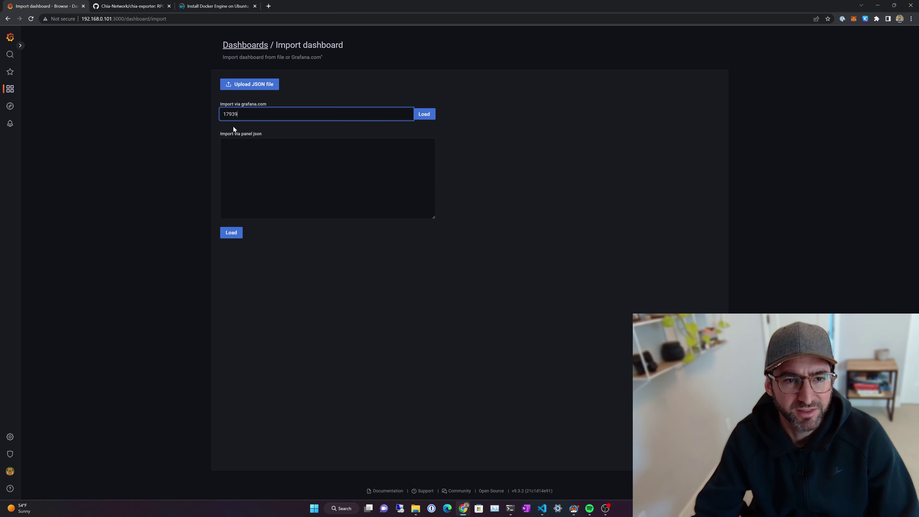
click(426, 115)
click(253, 259)
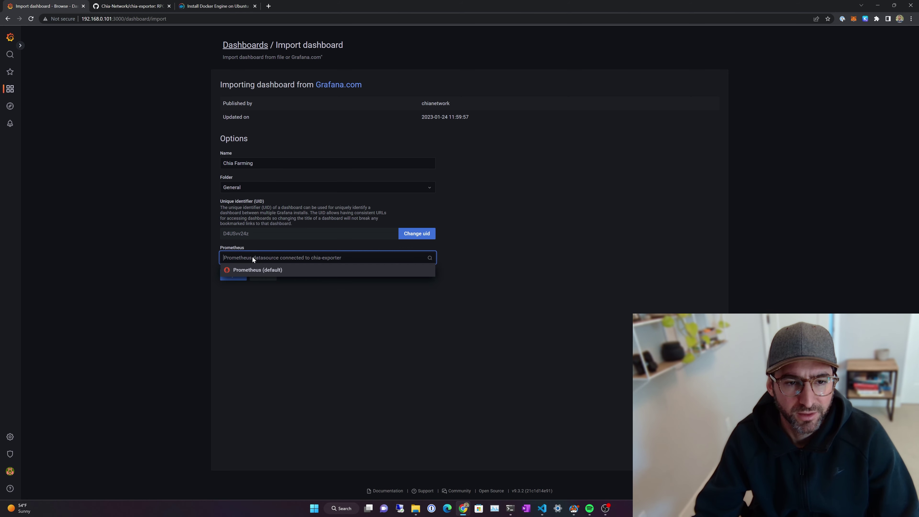
click(258, 274)
click(228, 277)
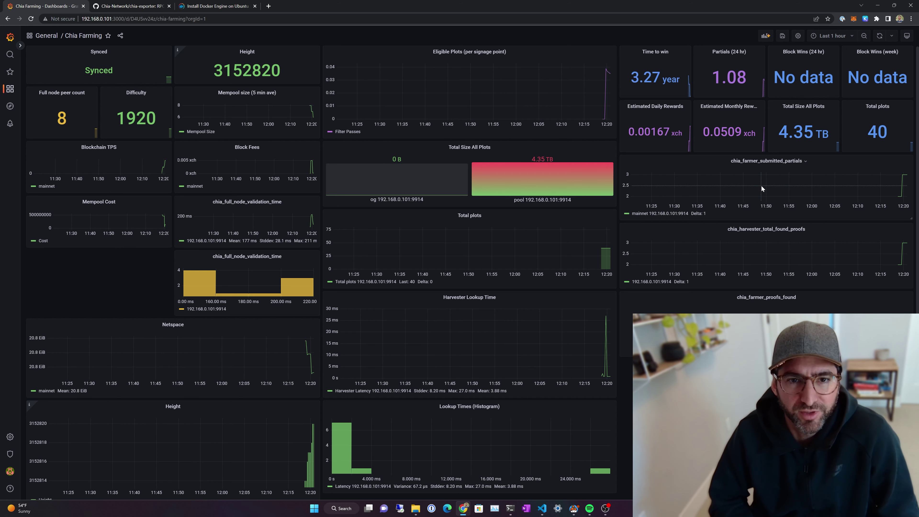
Step: Cycle the Chia Farming time range through Last 15, 5 and 30 minutes, ending on Last 5 minutes
key(alt+Tab)
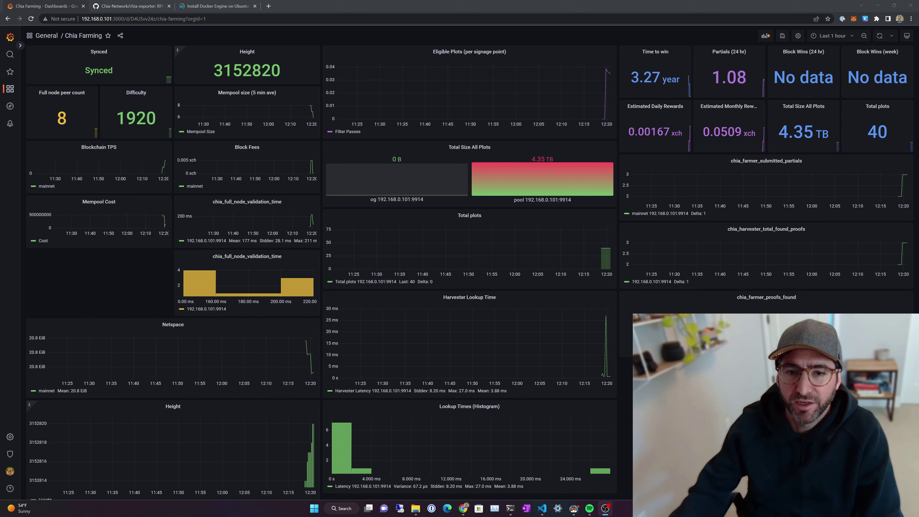
click(835, 35)
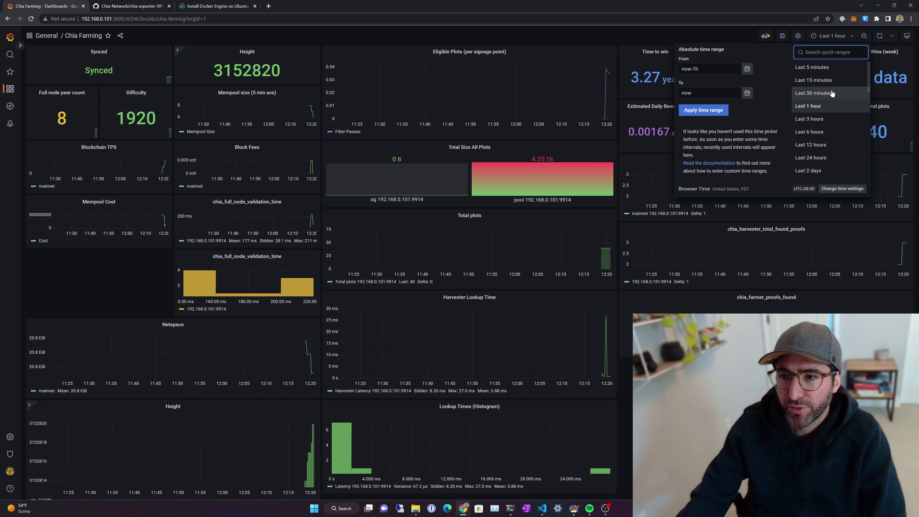
click(832, 80)
click(829, 38)
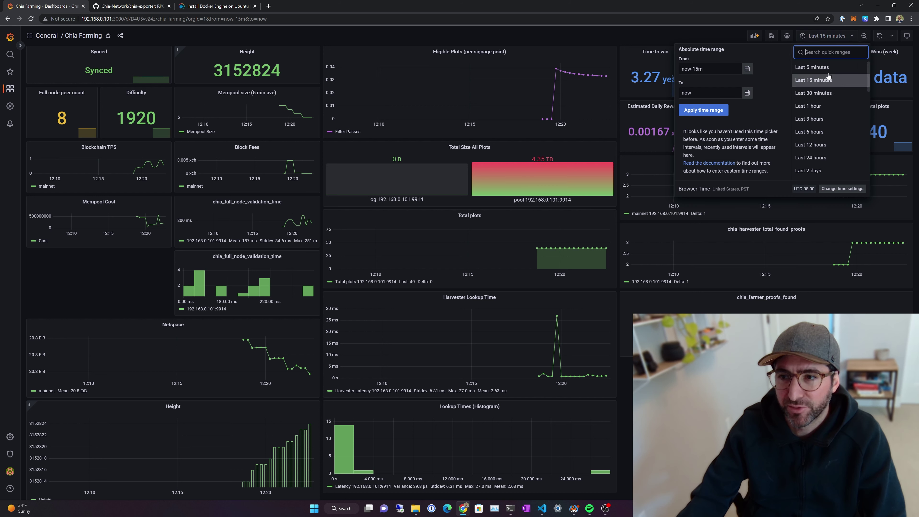
click(813, 67)
click(833, 36)
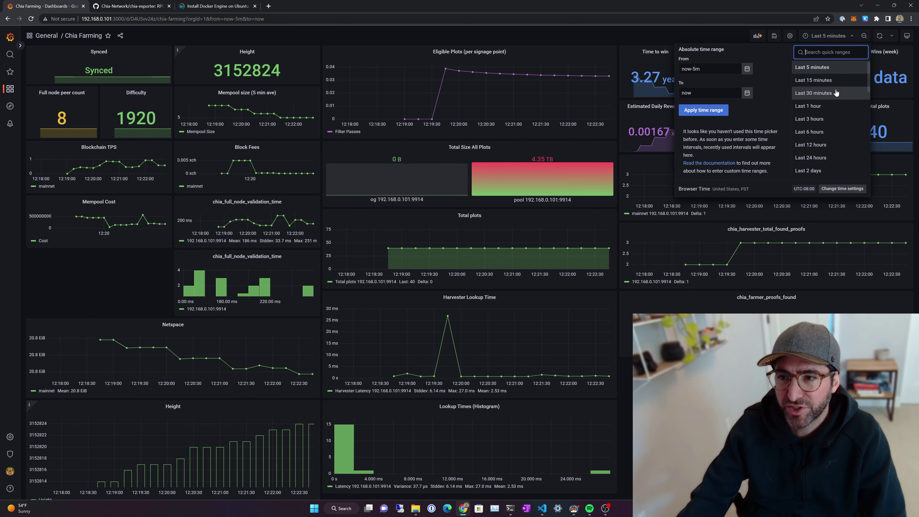
click(831, 93)
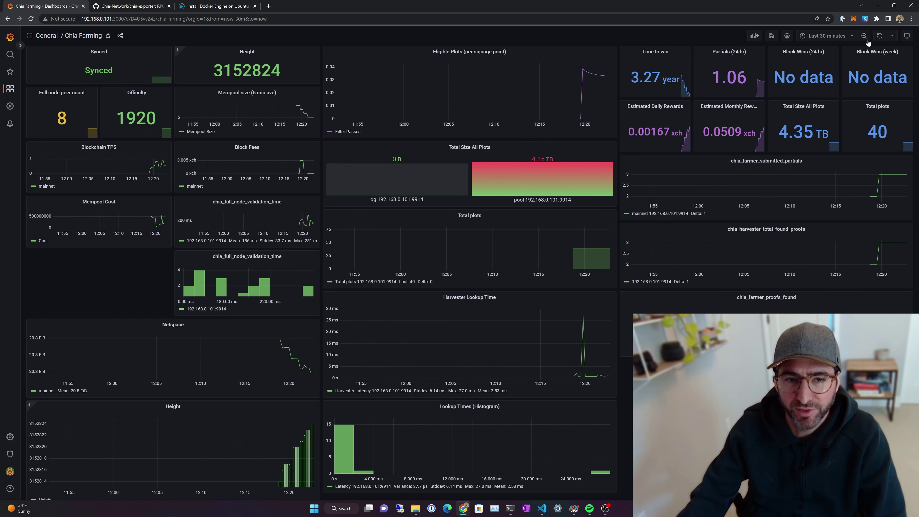
click(828, 36)
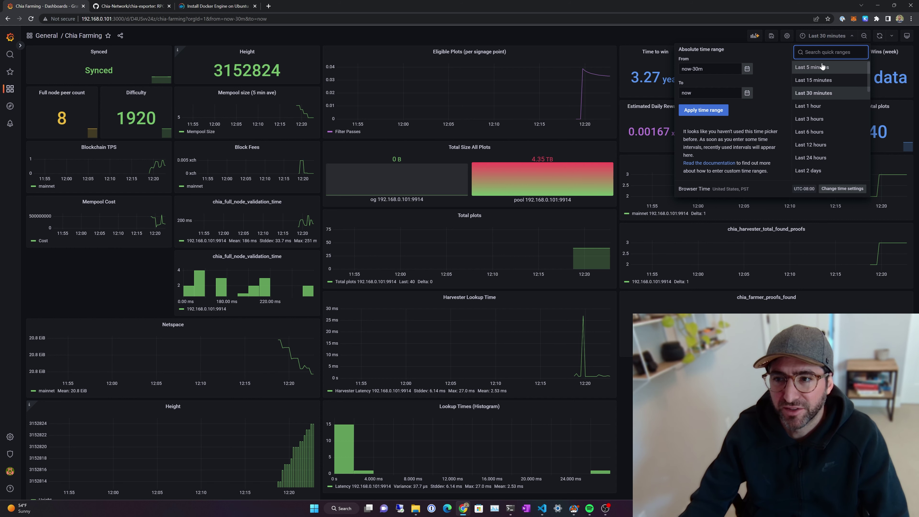
click(821, 80)
click(826, 35)
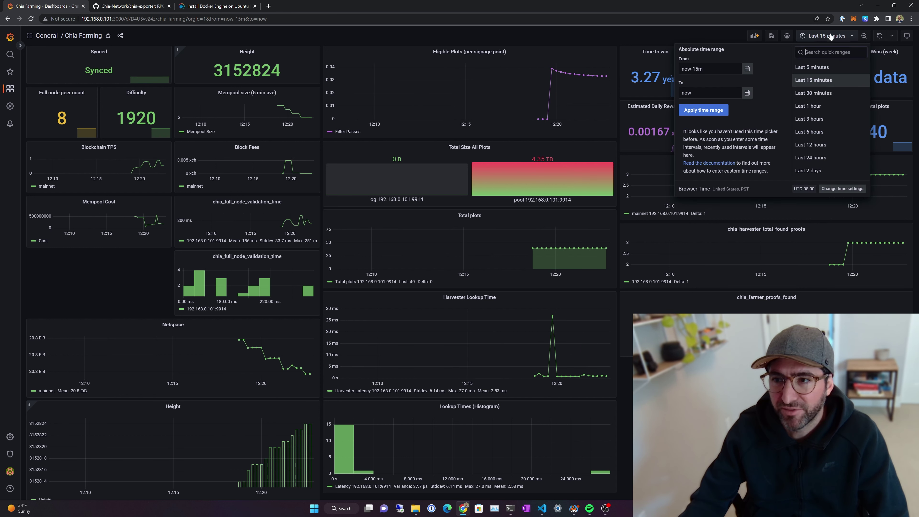
click(828, 68)
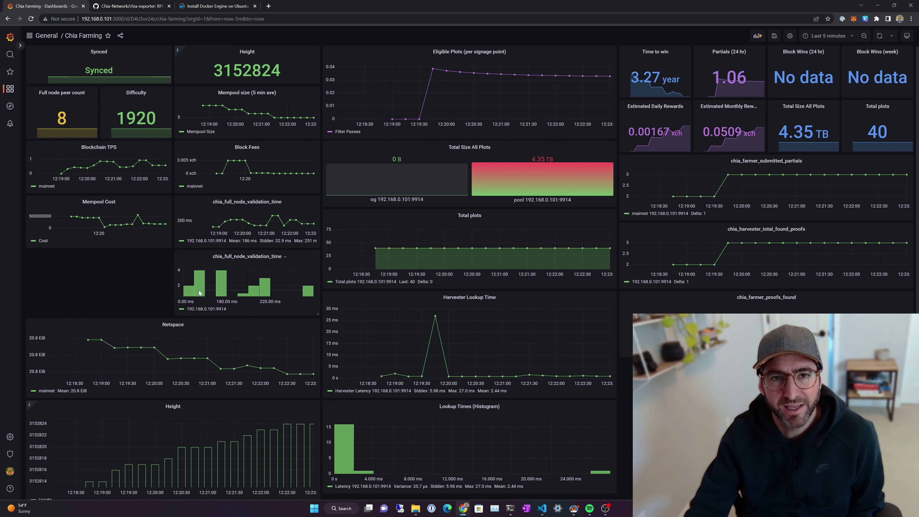
scroll(198, 315, down, 3)
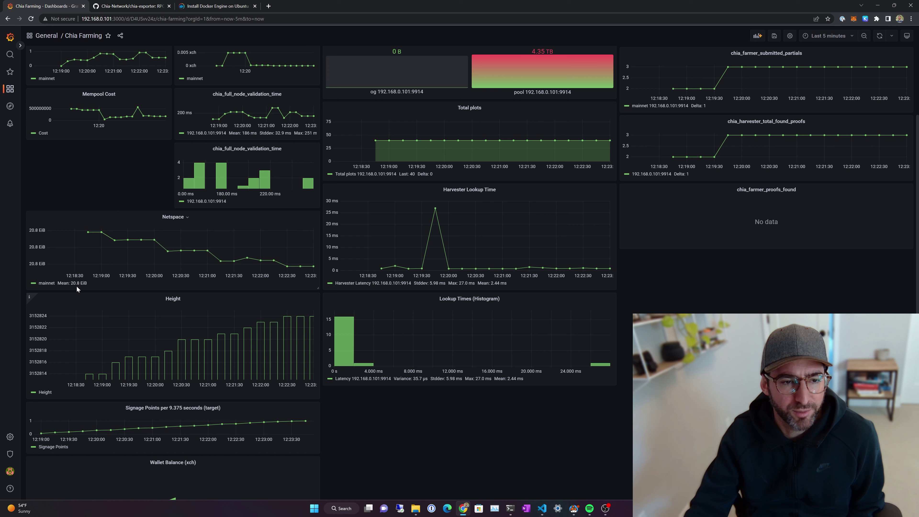
scroll(167, 300, down, 1)
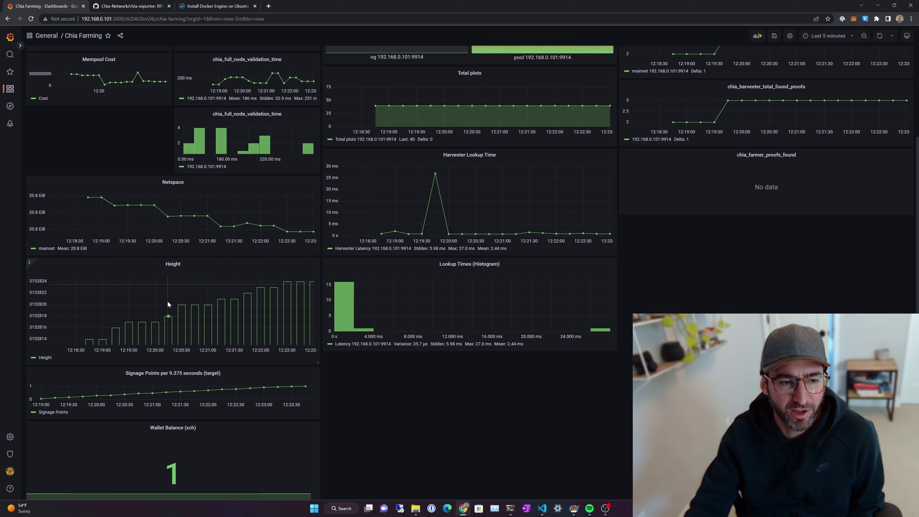
scroll(167, 300, down, 2)
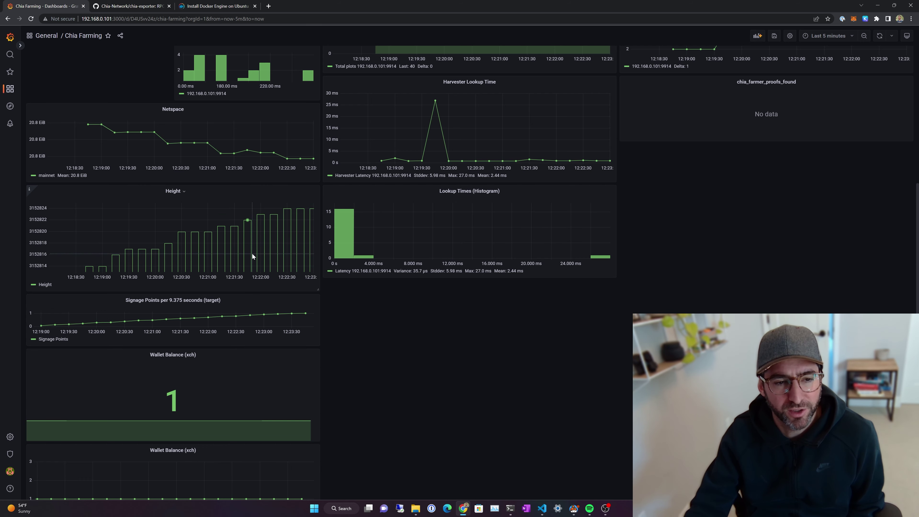
scroll(216, 303, up, 6)
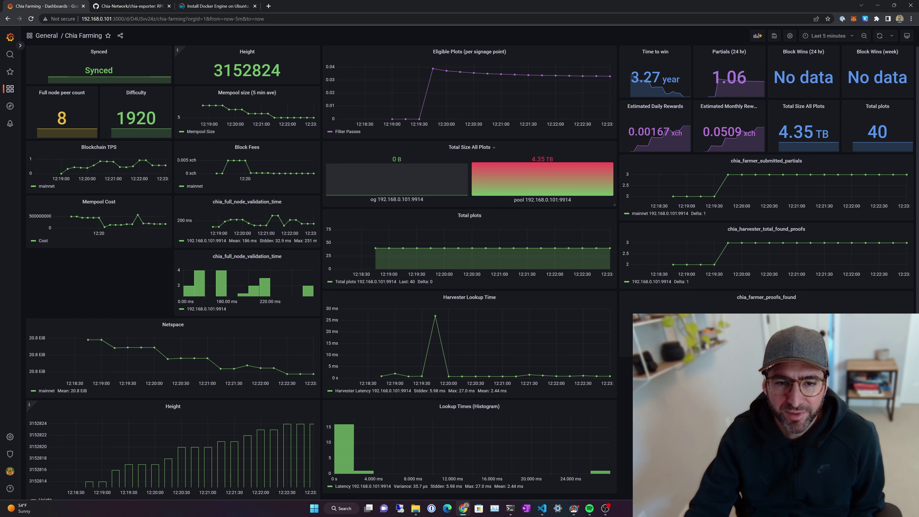
click(369, 201)
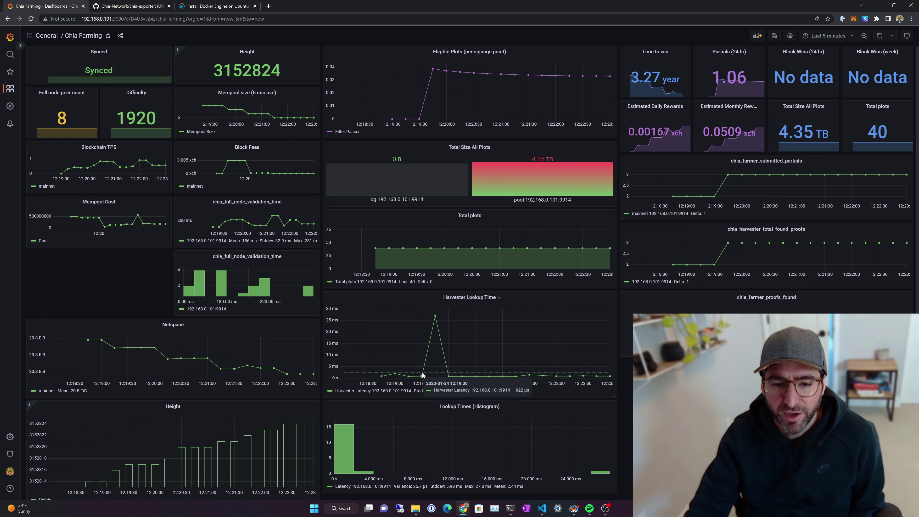
mouse_move(435, 317)
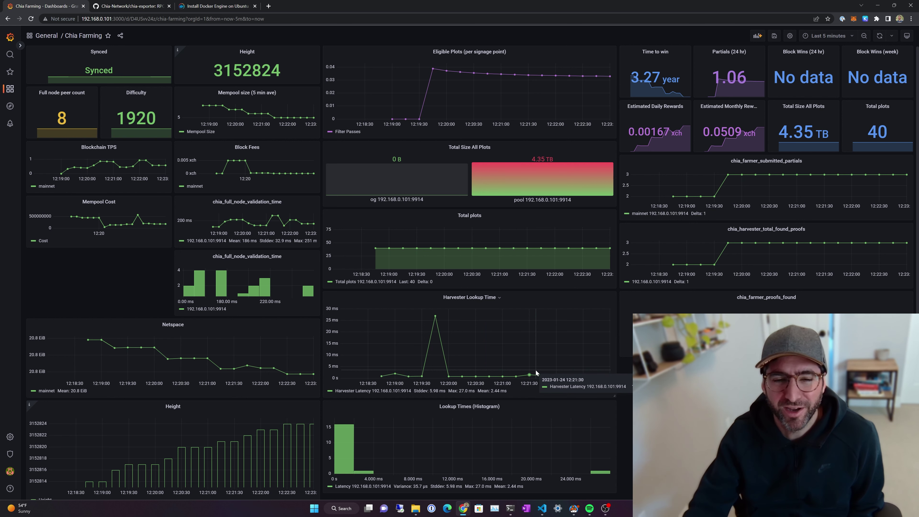
scroll(522, 365, down, 5)
scroll(491, 277, up, 3)
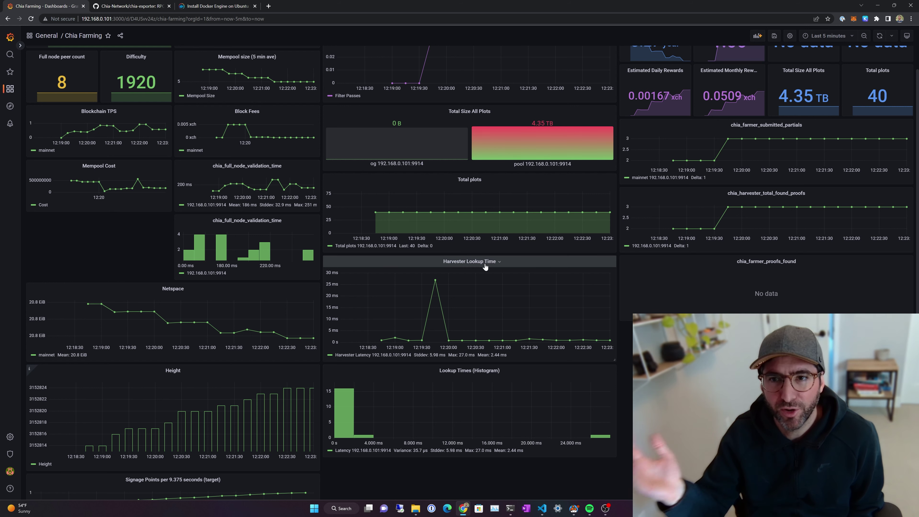
scroll(484, 268, up, 1)
scroll(484, 268, up, 1)
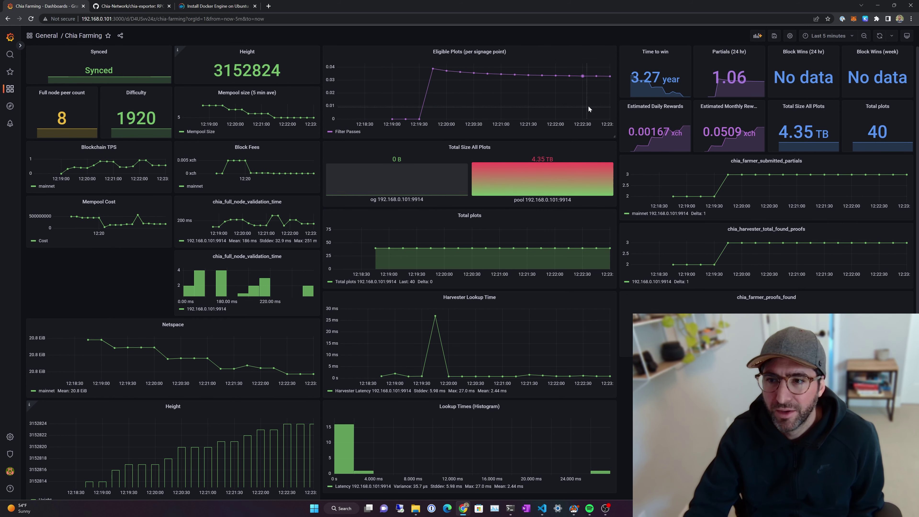
mouse_move(646, 59)
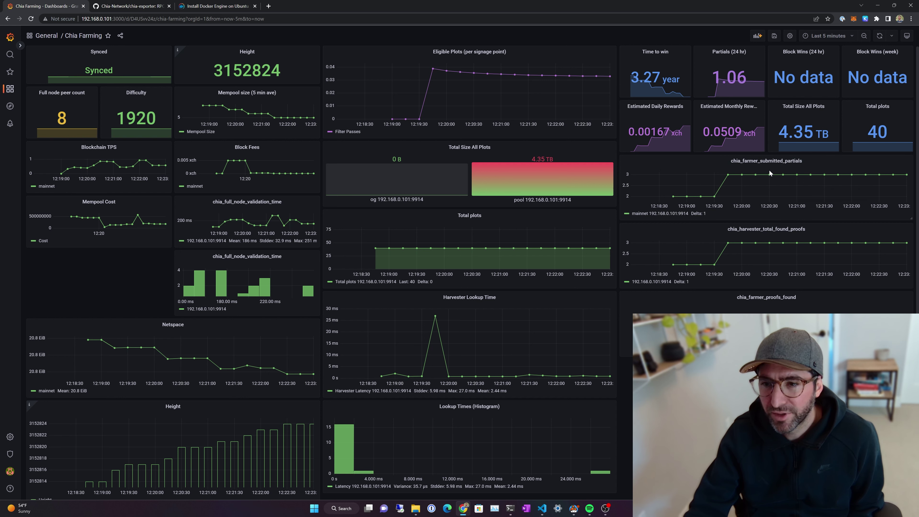
mouse_move(774, 179)
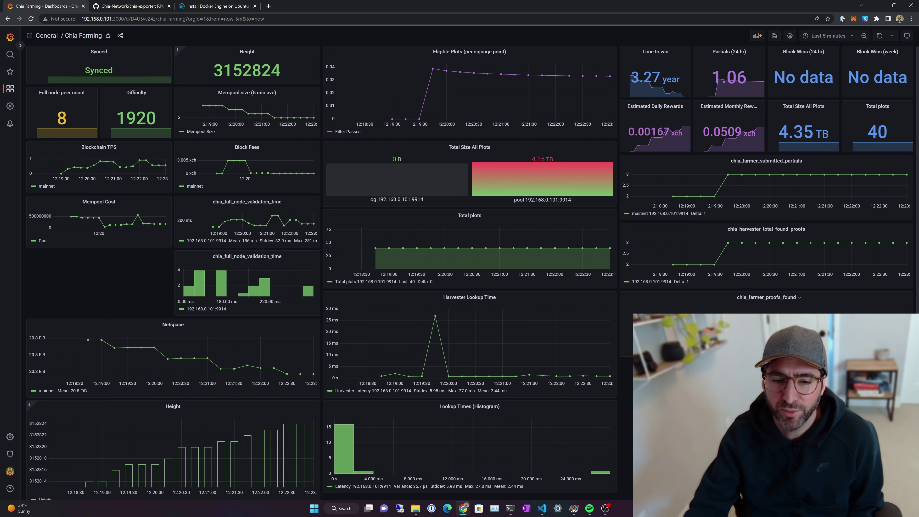
scroll(762, 300, down, 4)
scroll(652, 292, down, 2)
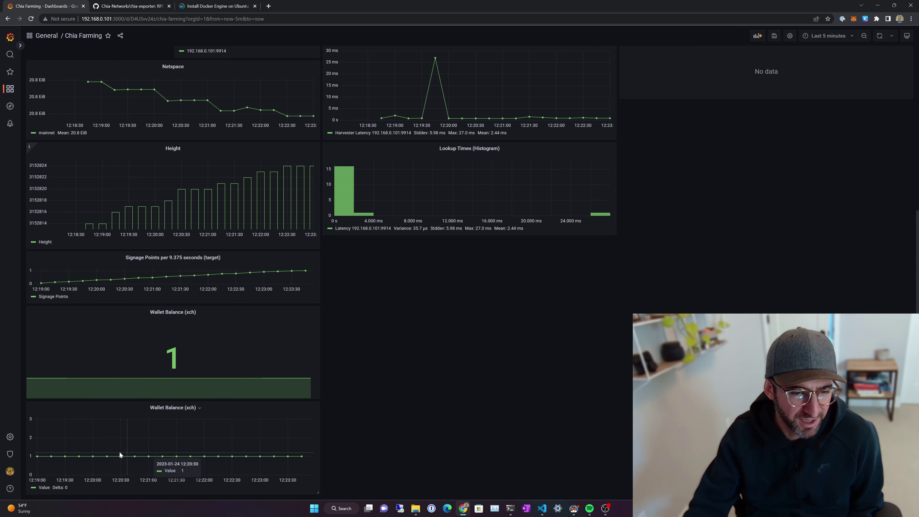
scroll(294, 407, up, 5)
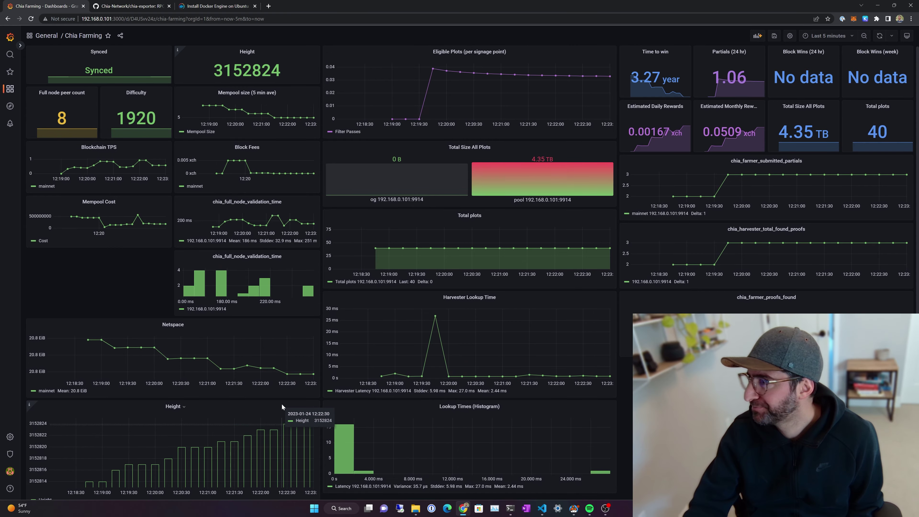